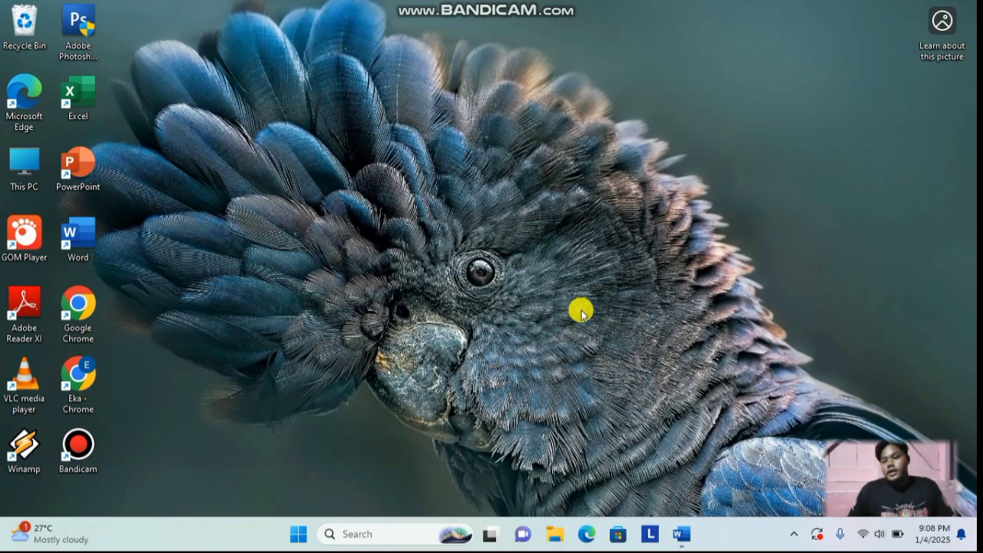
Switch to the open Word document and look over the cover page of the paper
click(681, 536)
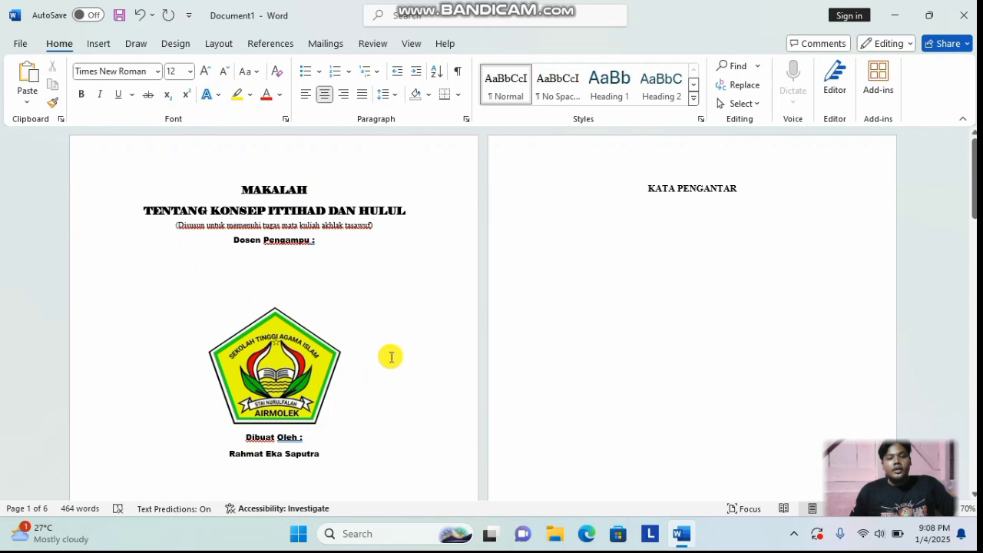
scroll(390, 357, down, 5)
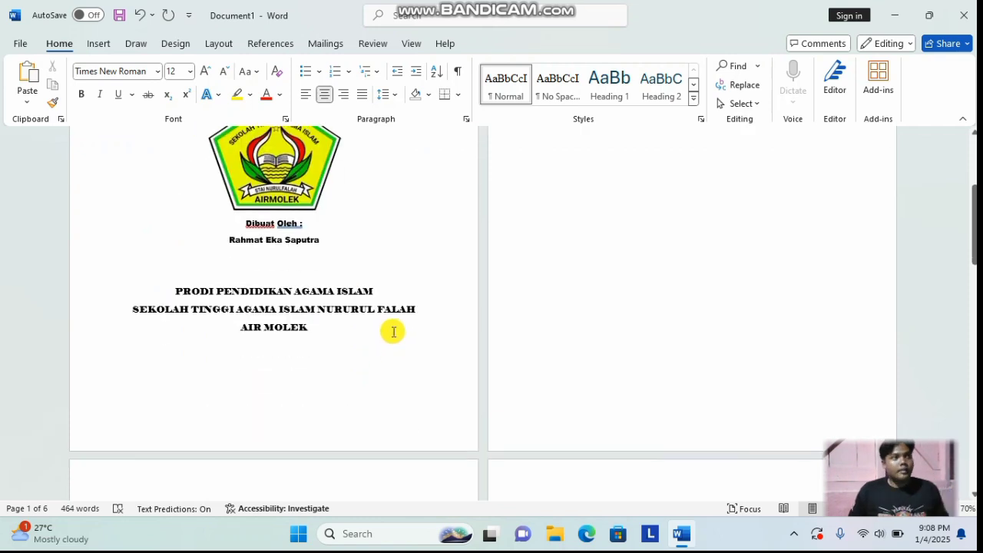
scroll(388, 334, down, 2)
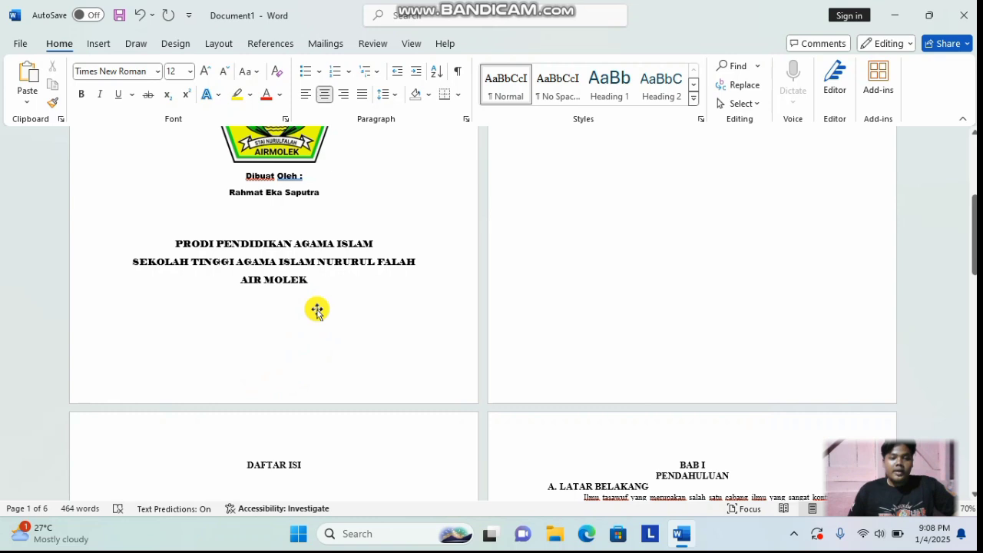
scroll(317, 310, up, 4)
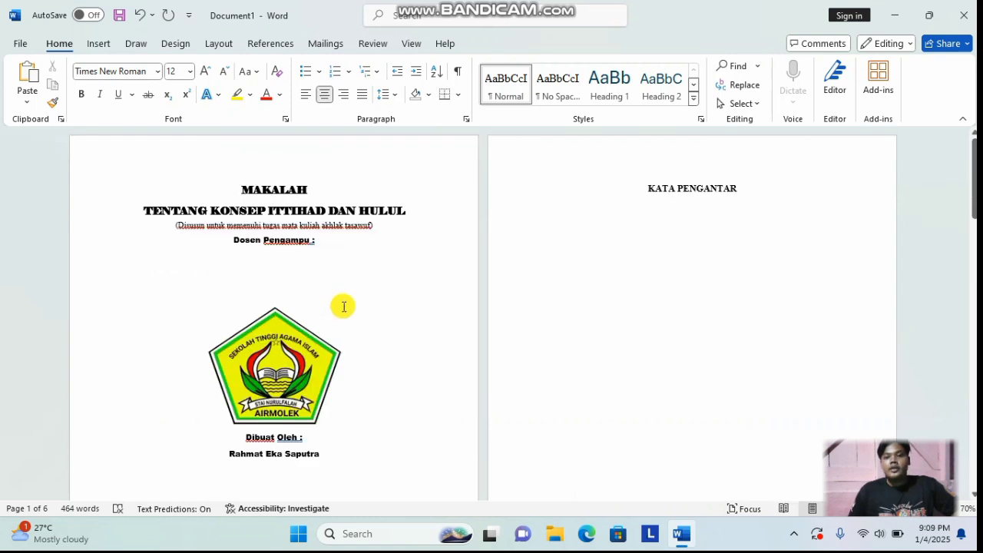
scroll(283, 397, down, 2)
scroll(283, 397, down, 1)
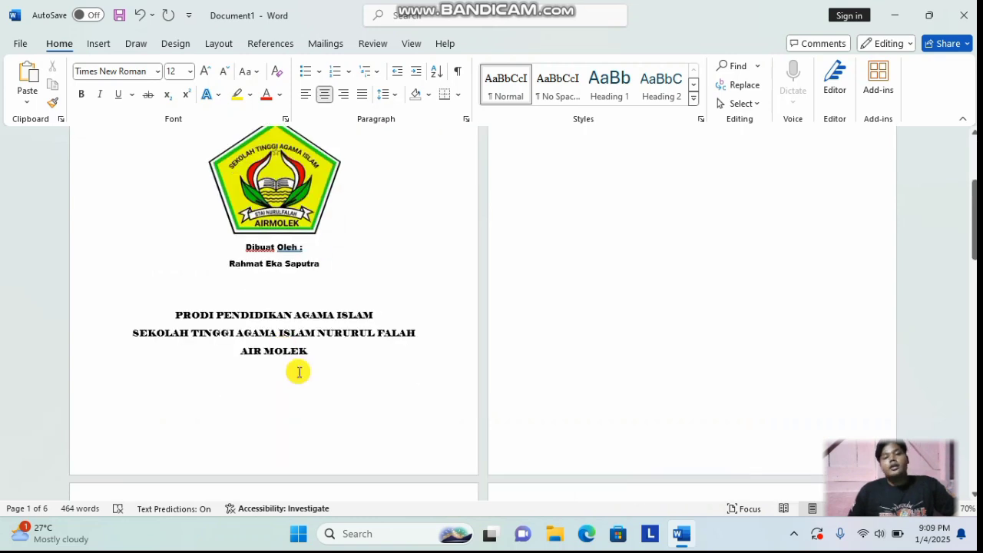
Open the cover page's footer and insert a Plain Number 2 page number at the bottom of the page
click(226, 389)
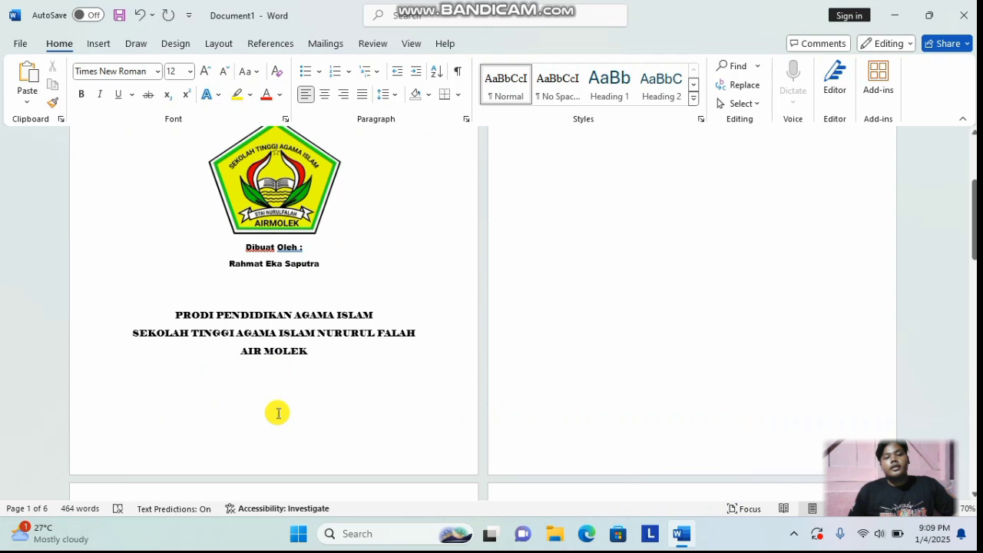
scroll(278, 413, down, 1)
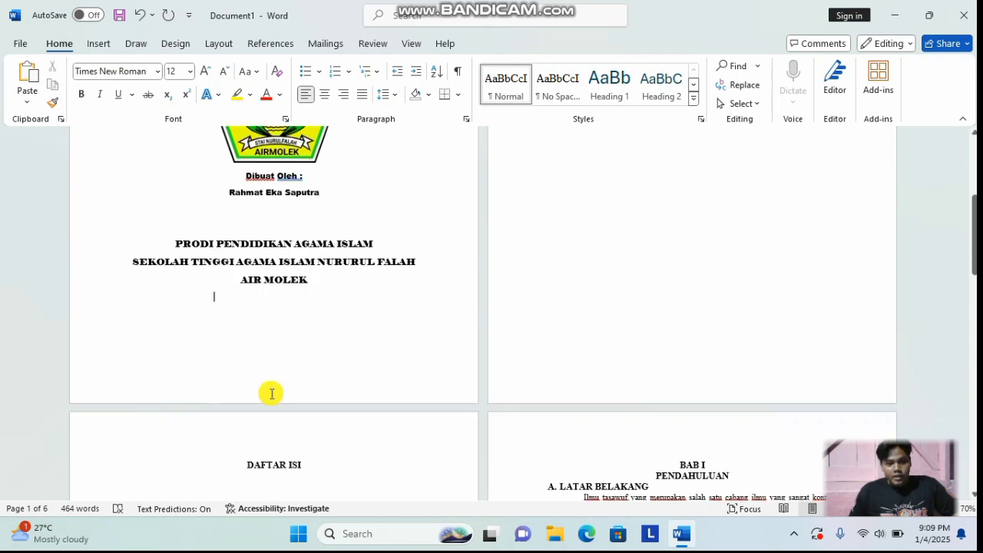
double_click(270, 398)
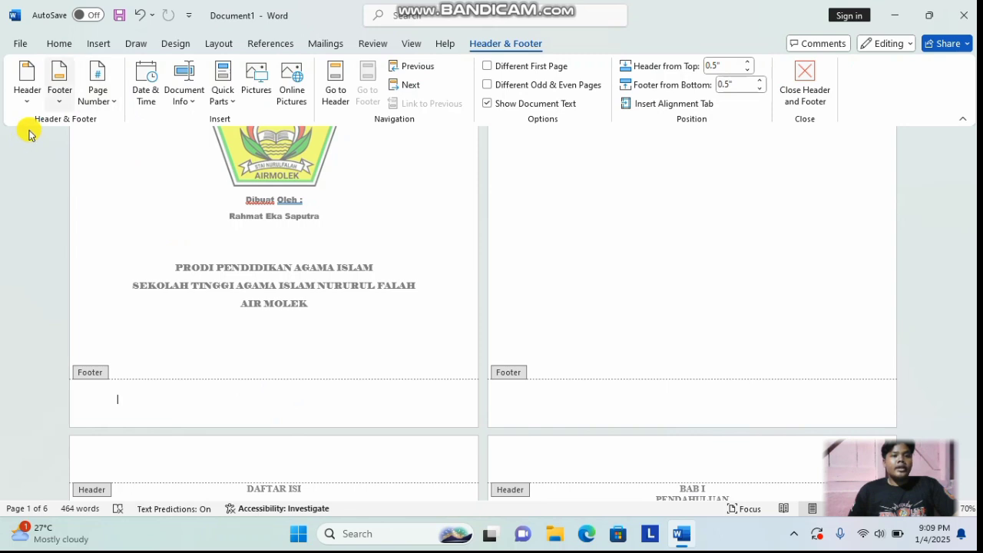
click(115, 98)
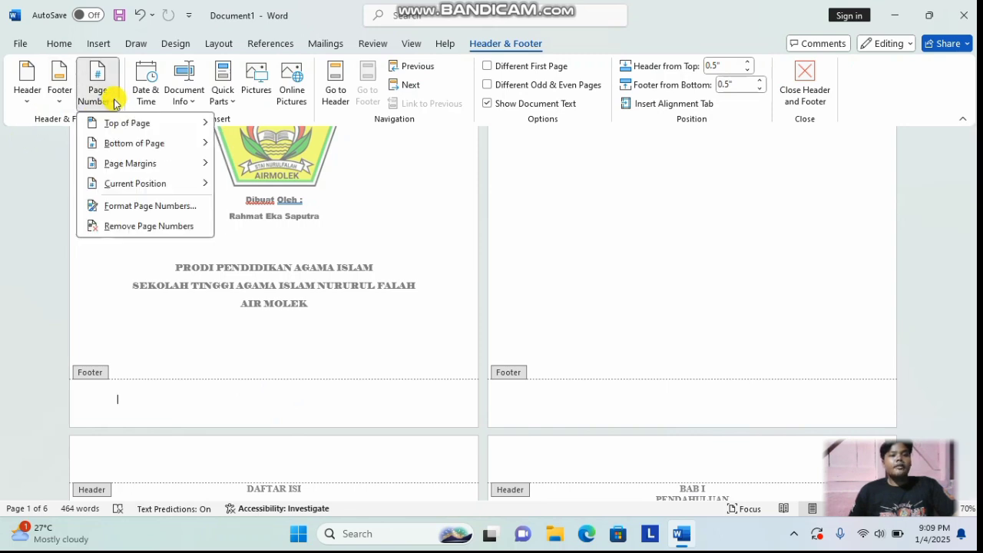
click(119, 145)
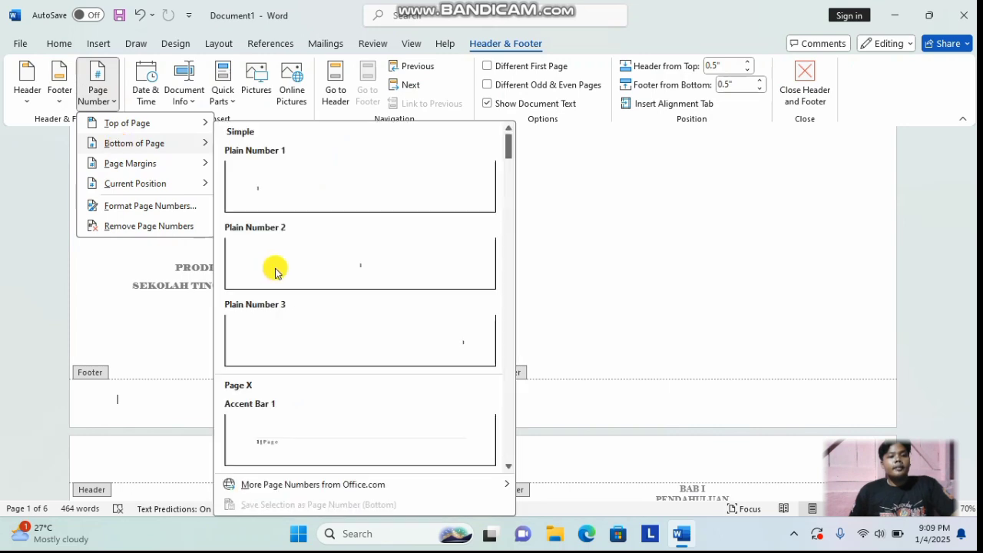
click(324, 273)
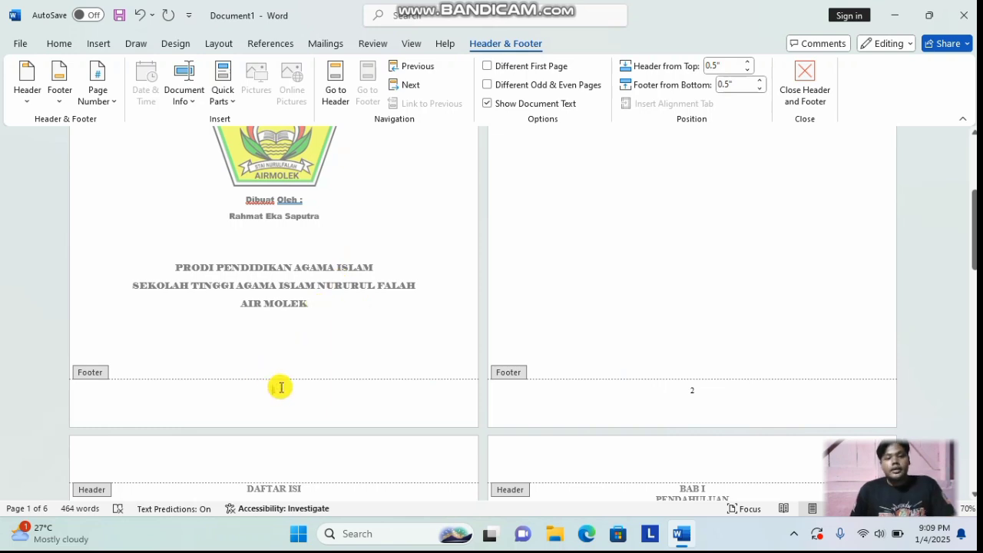
Enable Different First Page to remove the page number from the cover, and leave footer editing
double_click(265, 393)
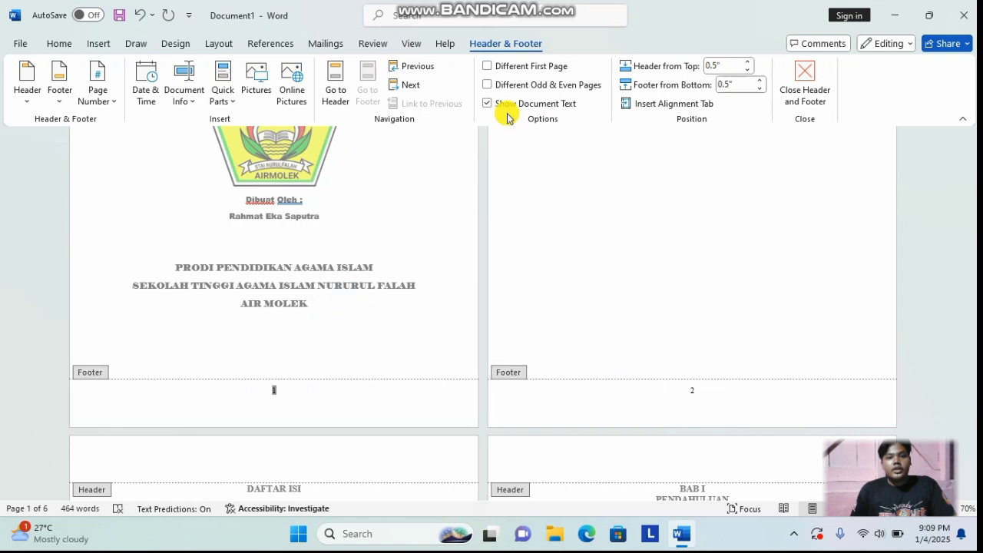
click(491, 68)
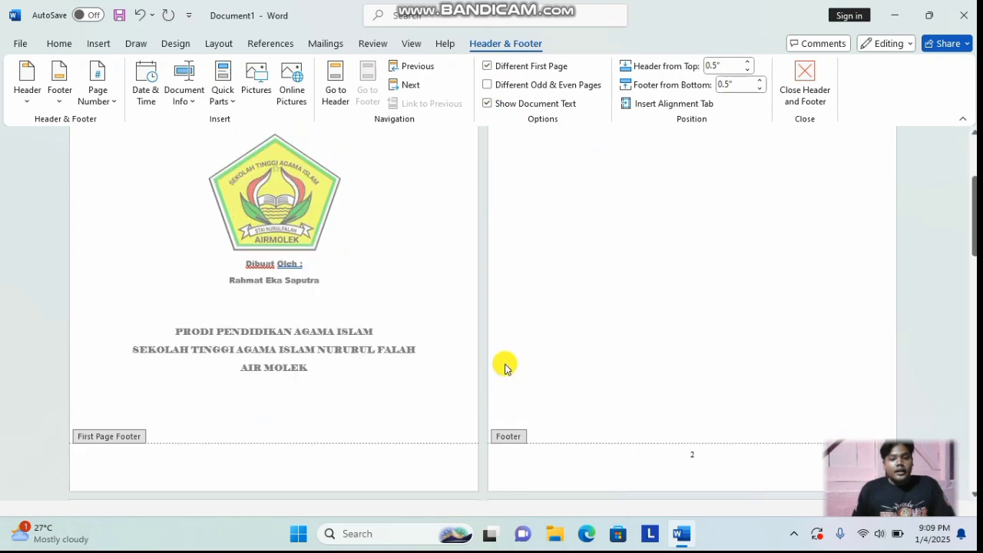
scroll(679, 444, up, 5)
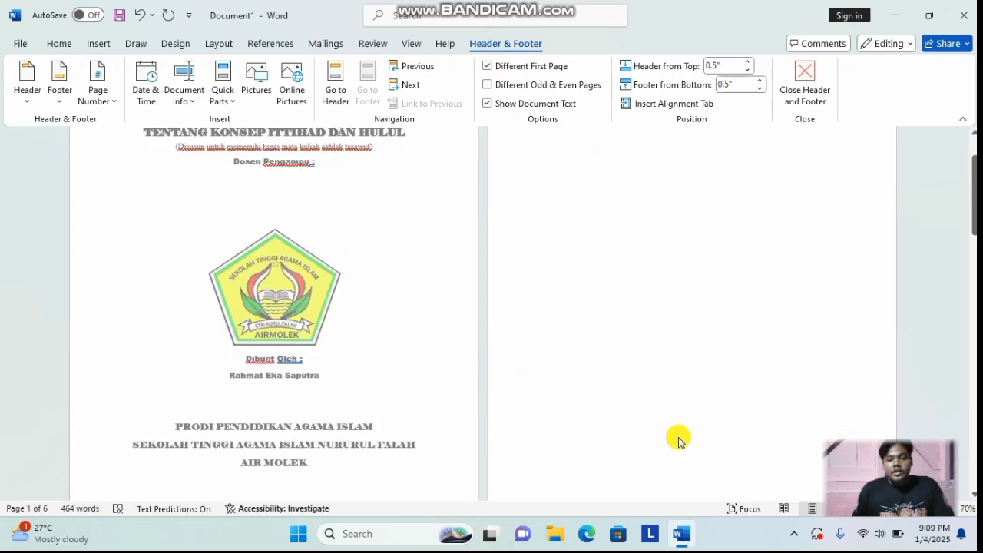
scroll(702, 330, down, 4)
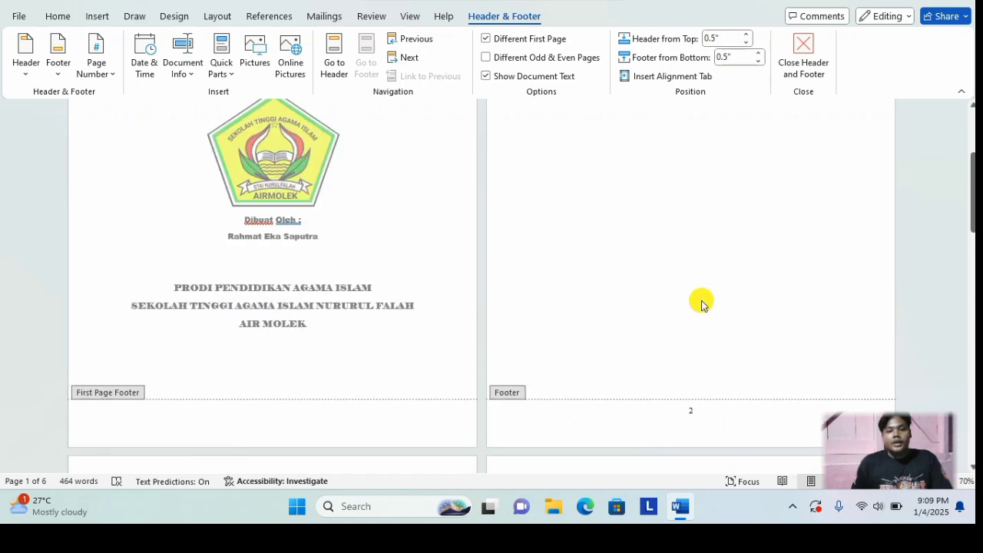
scroll(694, 284, up, 3)
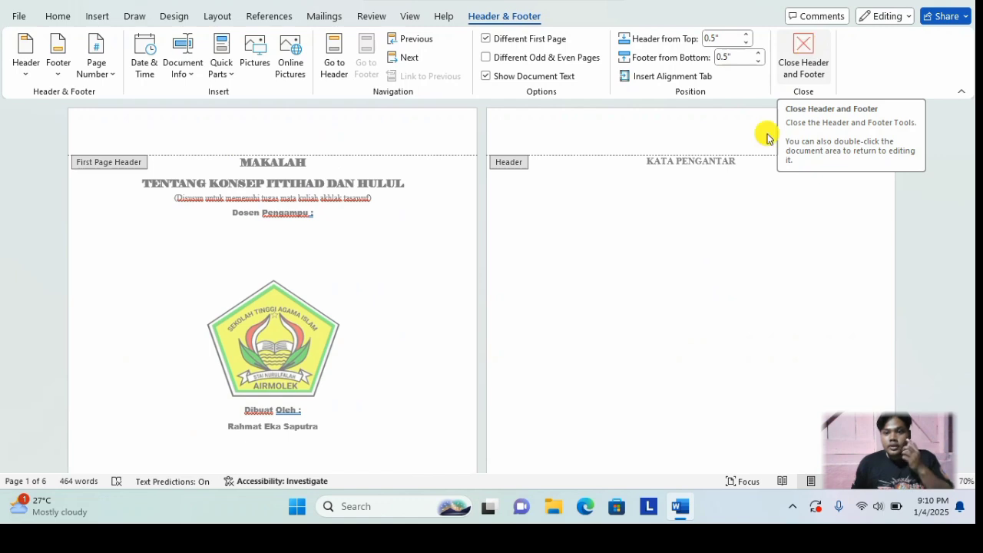
double_click(654, 253)
Insert a Next Page section break after the cover page text, below "AIR MOLEK"
scroll(313, 321, down, 2)
scroll(312, 321, down, 1)
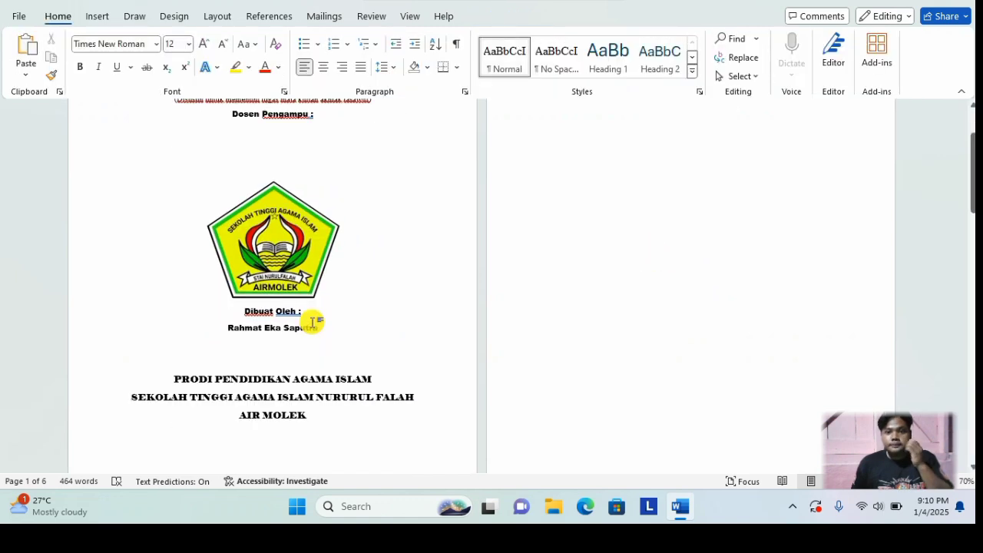
scroll(312, 321, down, 4)
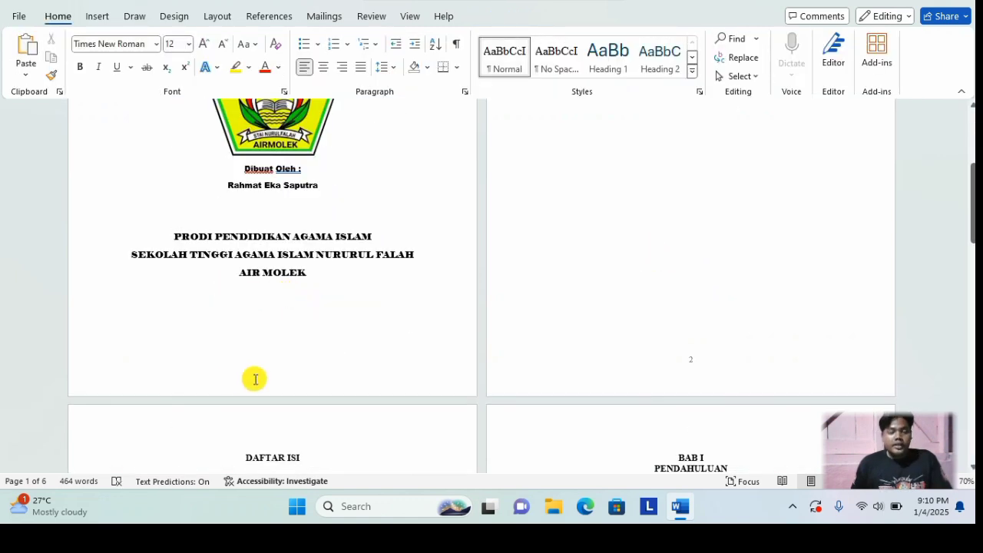
click(217, 16)
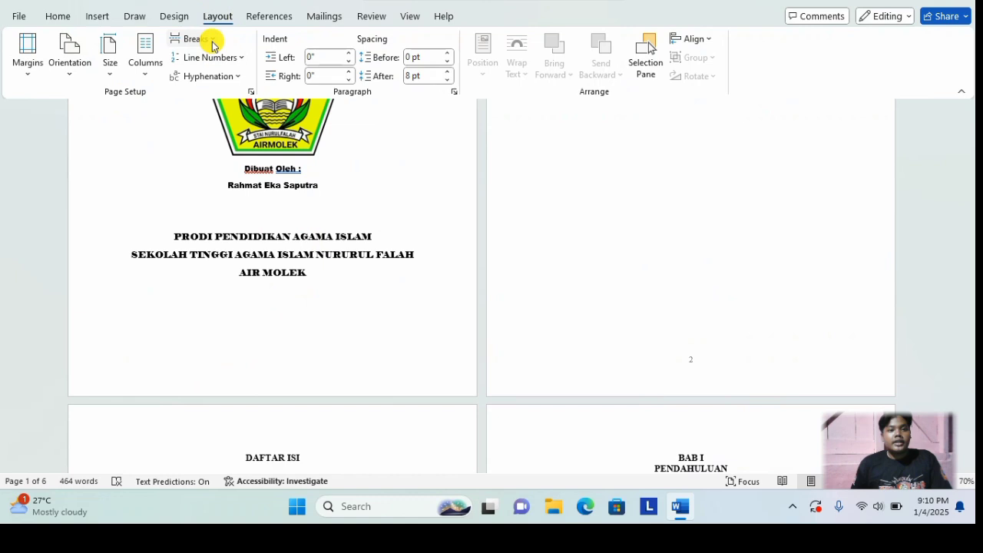
click(214, 42)
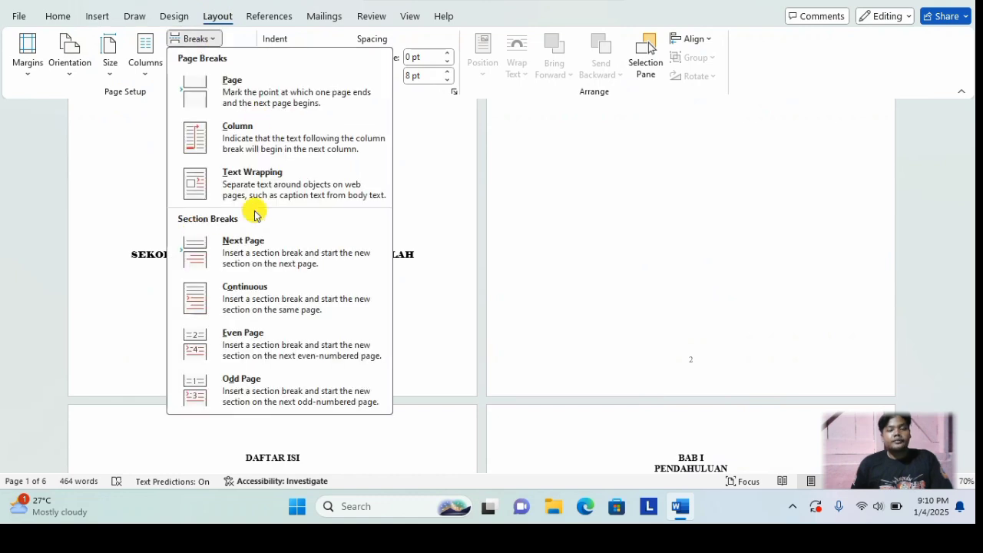
click(258, 252)
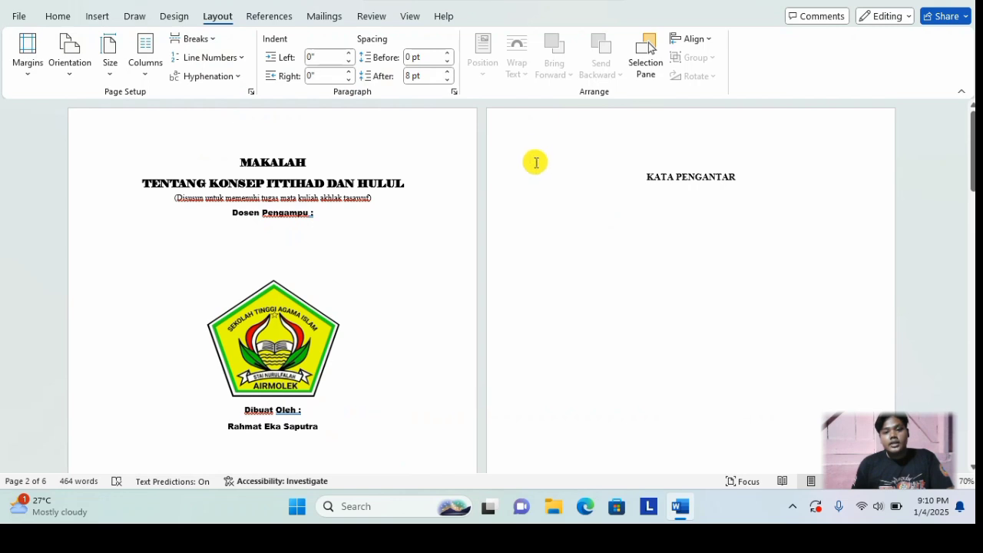
Open the footer of the KATA PENGANTAR page and disable Different First Page for section 2
scroll(598, 196, down, 1)
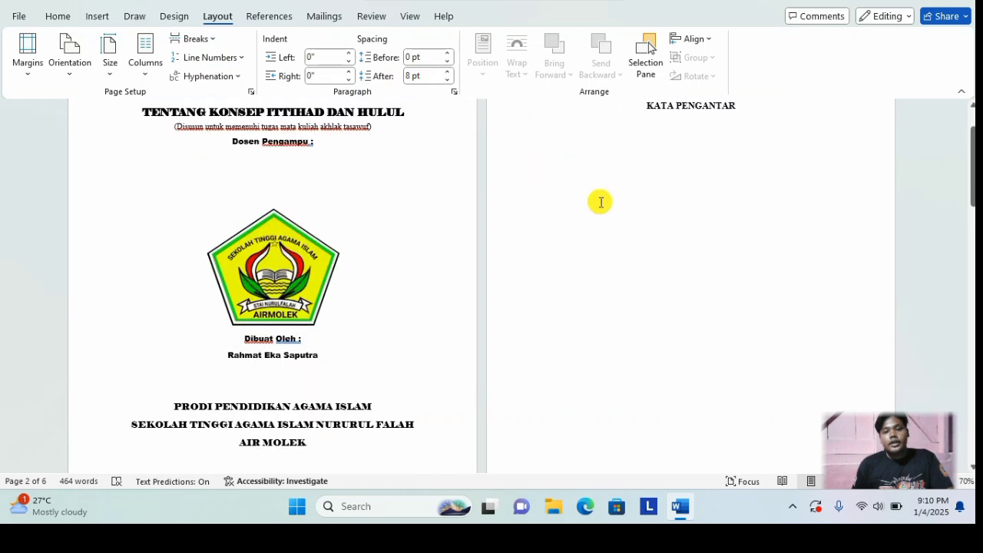
scroll(601, 202, down, 4)
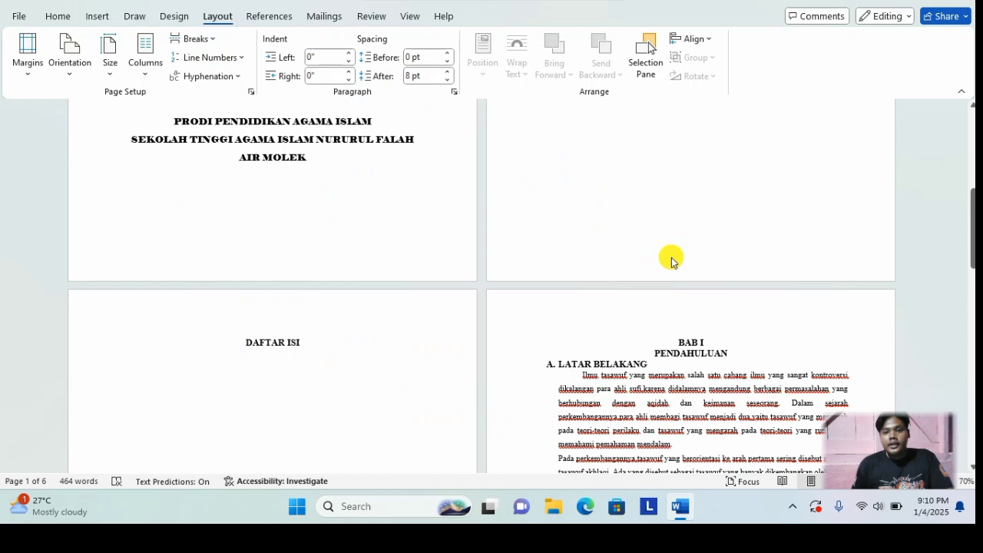
double_click(671, 261)
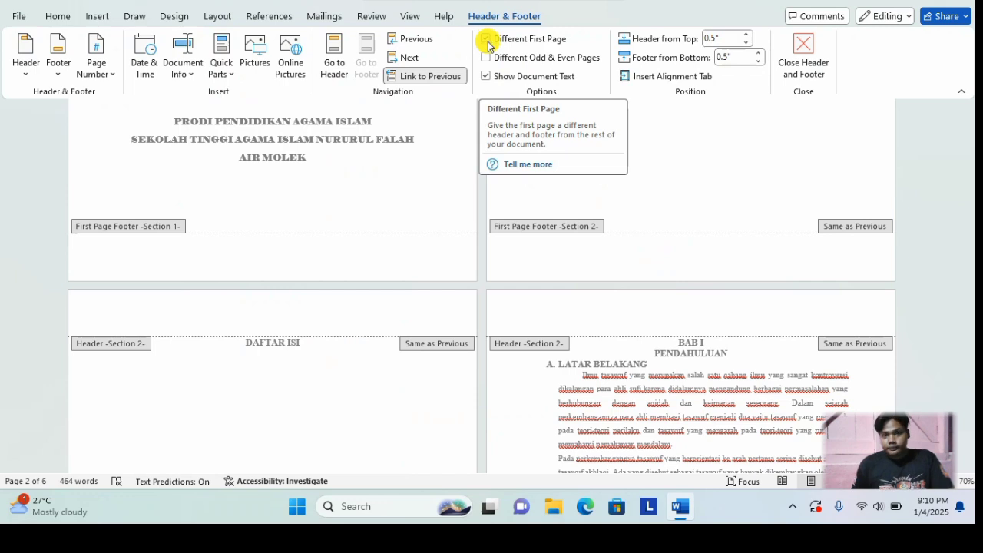
click(485, 39)
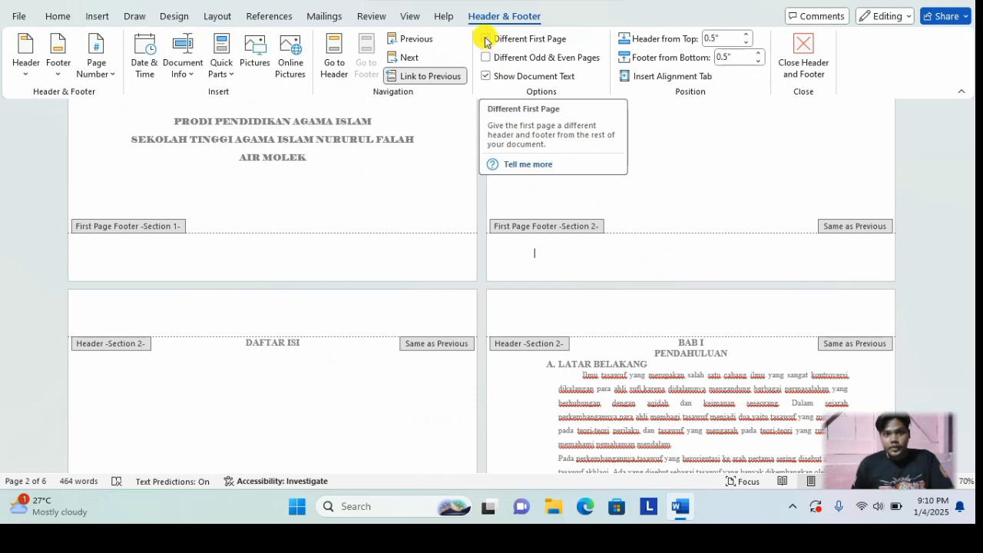
scroll(561, 217, up, 2)
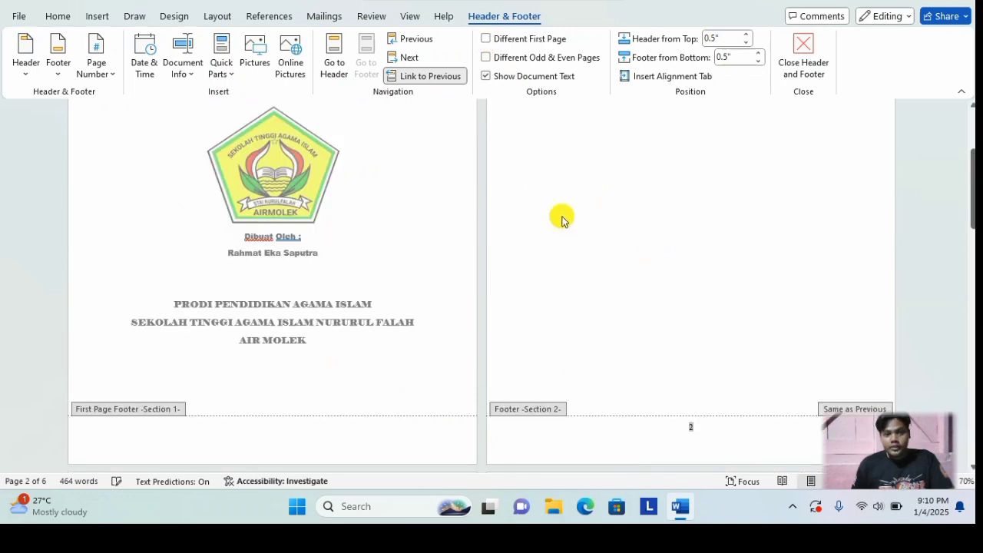
scroll(675, 310, down, 1)
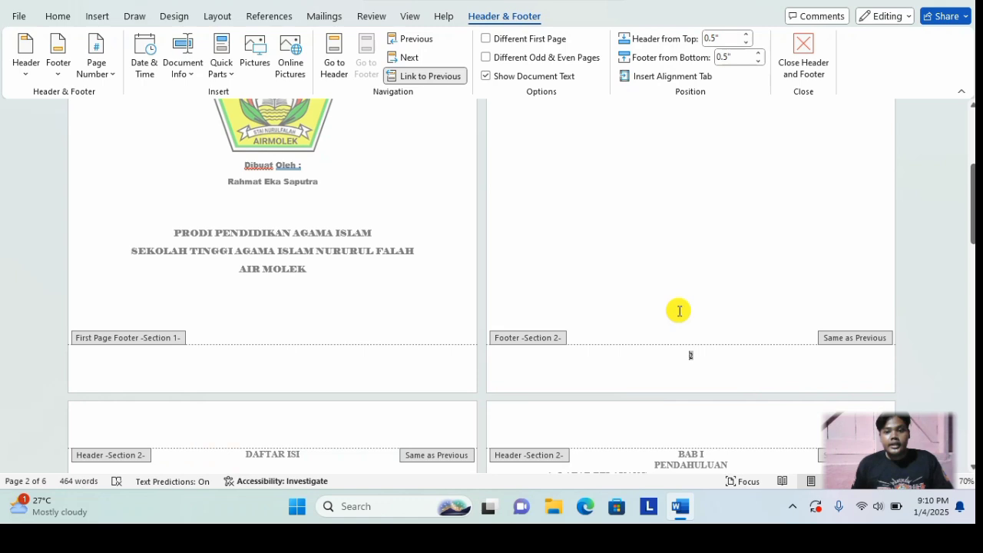
Format the section 2 footer's page number as I, II, III and start the numbering at I
scroll(691, 309, down, 1)
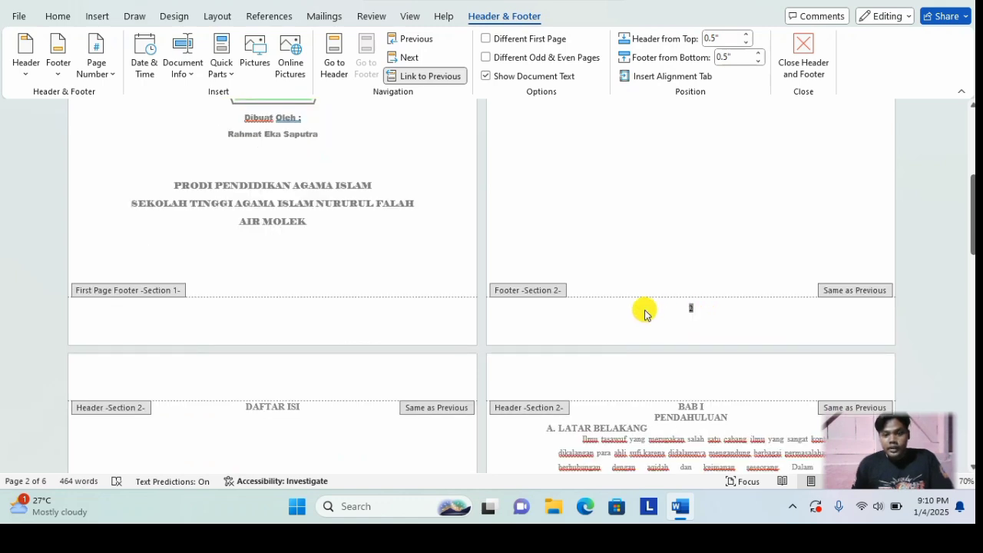
key(ctrl+a)
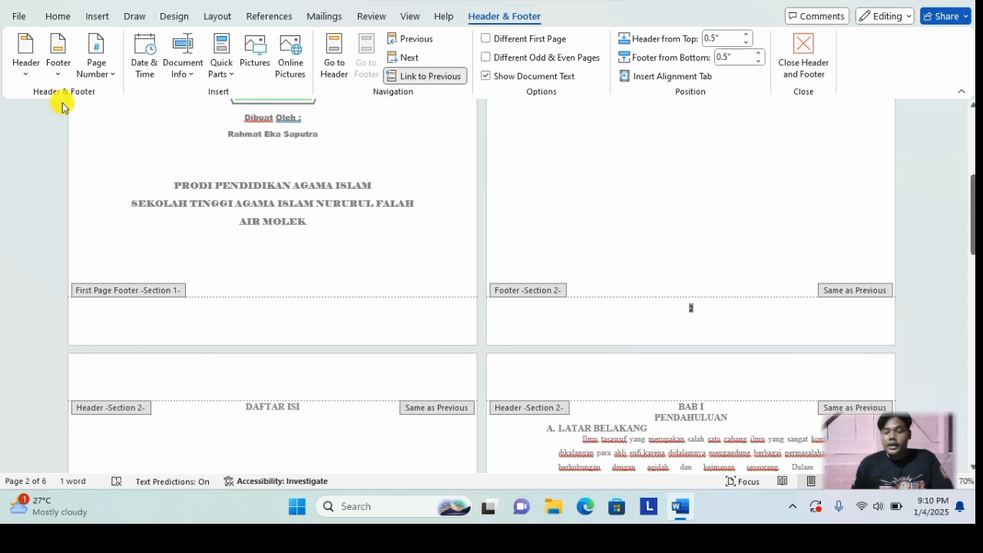
click(112, 78)
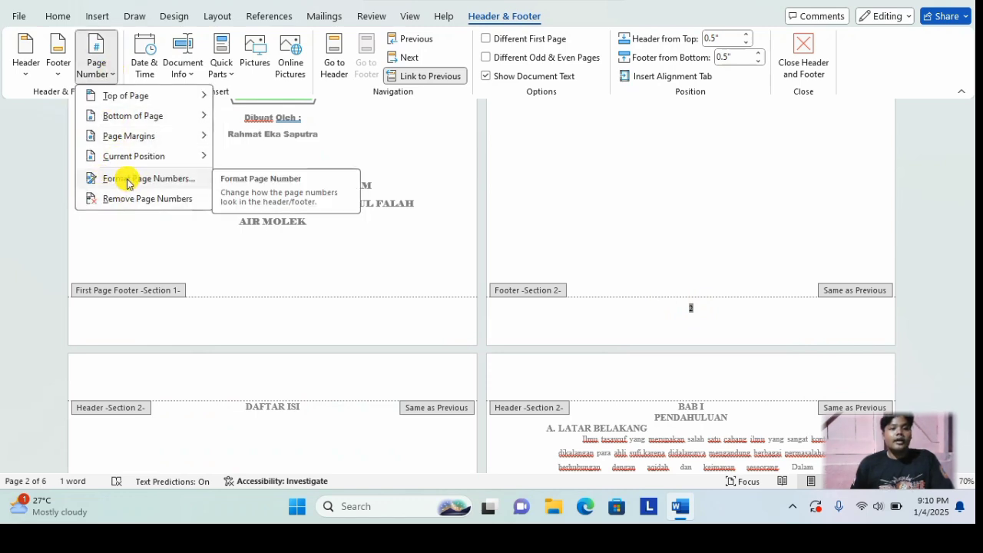
key(Return)
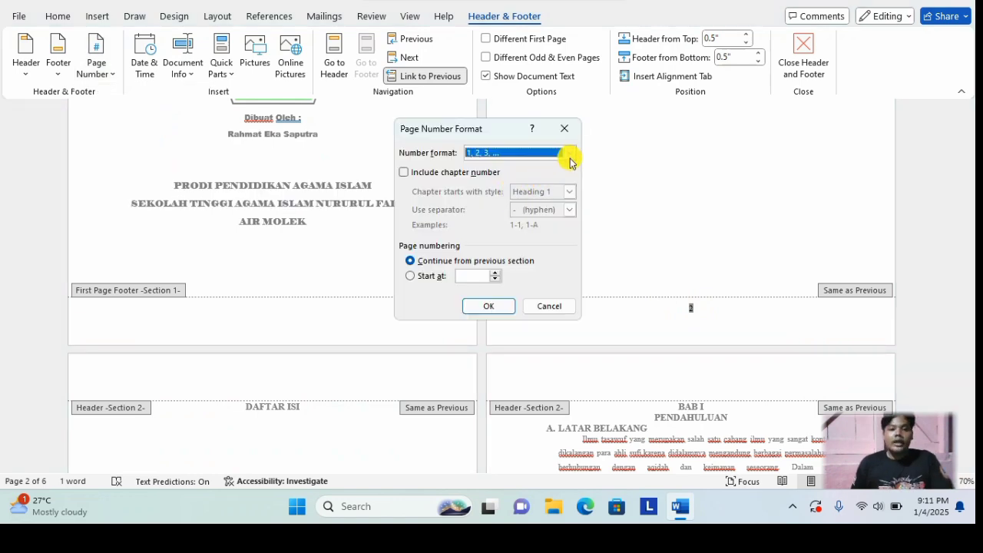
key(alt+Down)
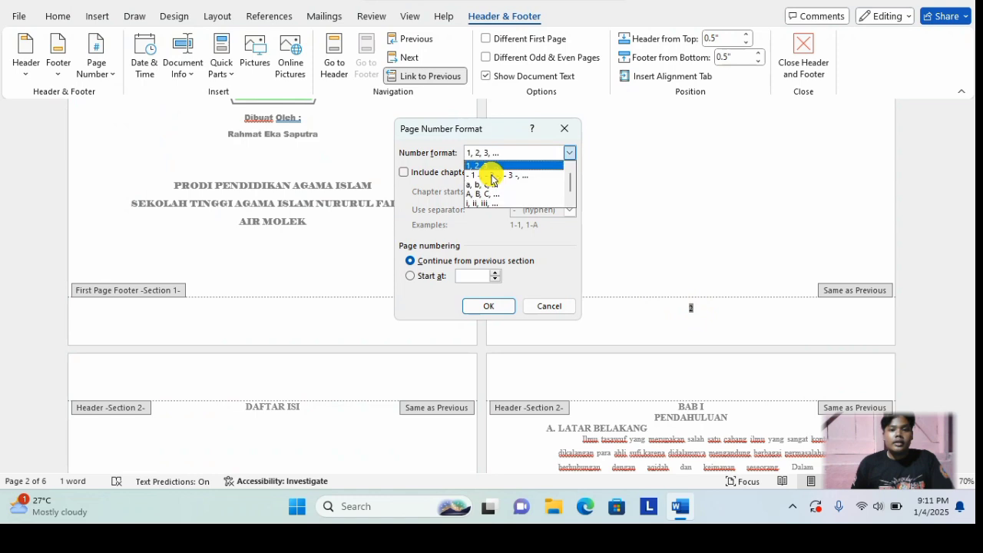
scroll(495, 206, down, 1)
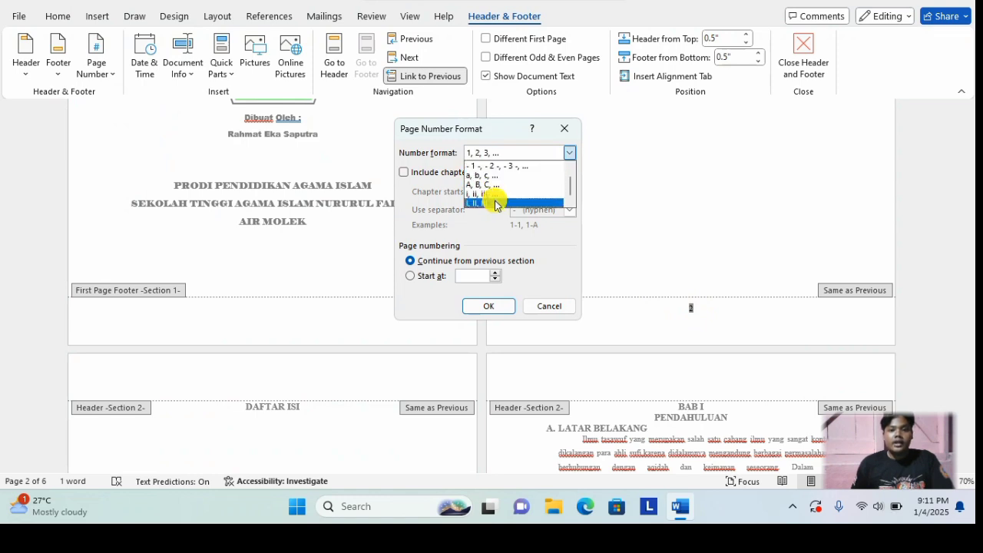
click(496, 206)
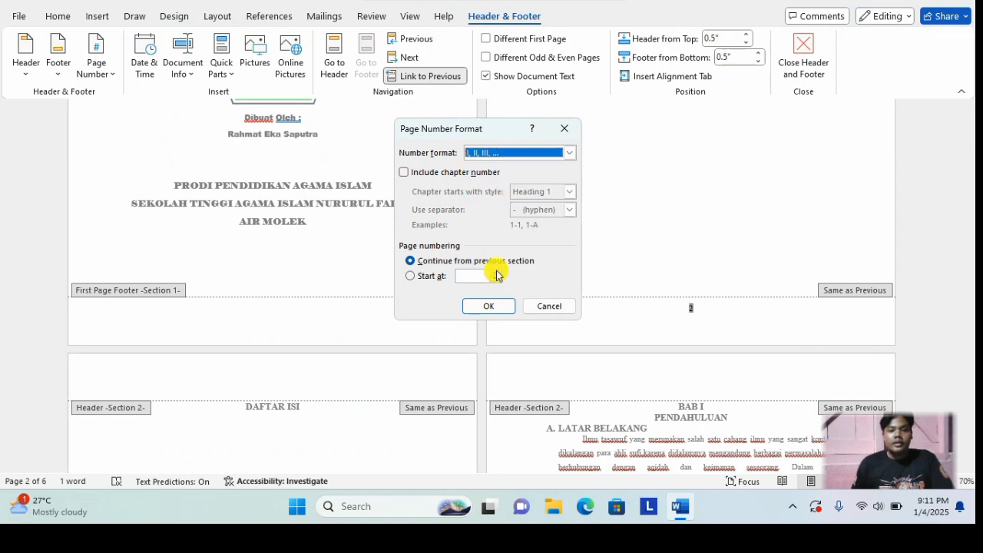
click(491, 276)
click(490, 308)
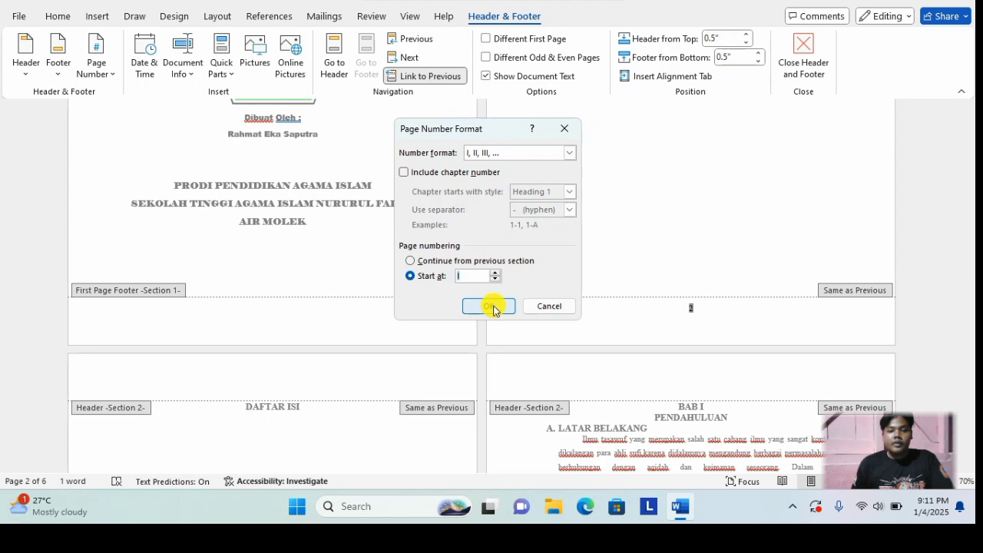
Apply the chosen Roman numeral page number format to section 2
click(490, 307)
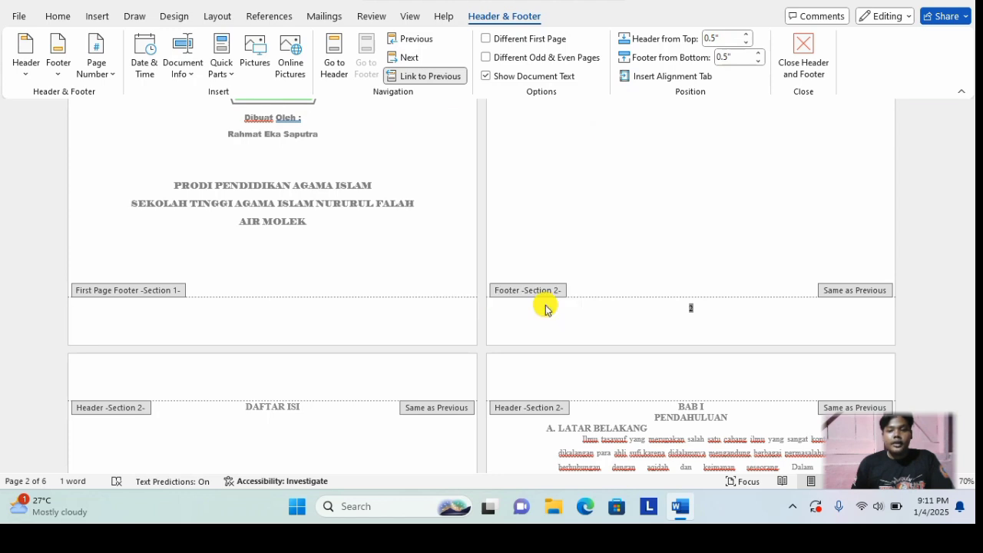
Examine the footer page numbers on the KATA PENGANTAR, DAFTAR ISI and BAB I pages, and leave footer editing
scroll(604, 305, up, 3)
scroll(605, 306, down, 3)
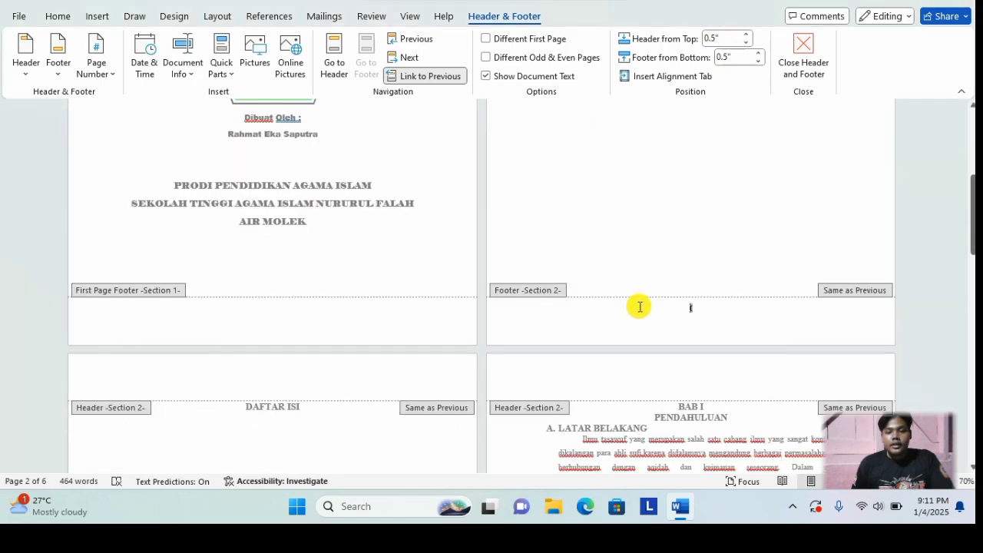
scroll(390, 386, down, 3)
scroll(390, 386, down, 3)
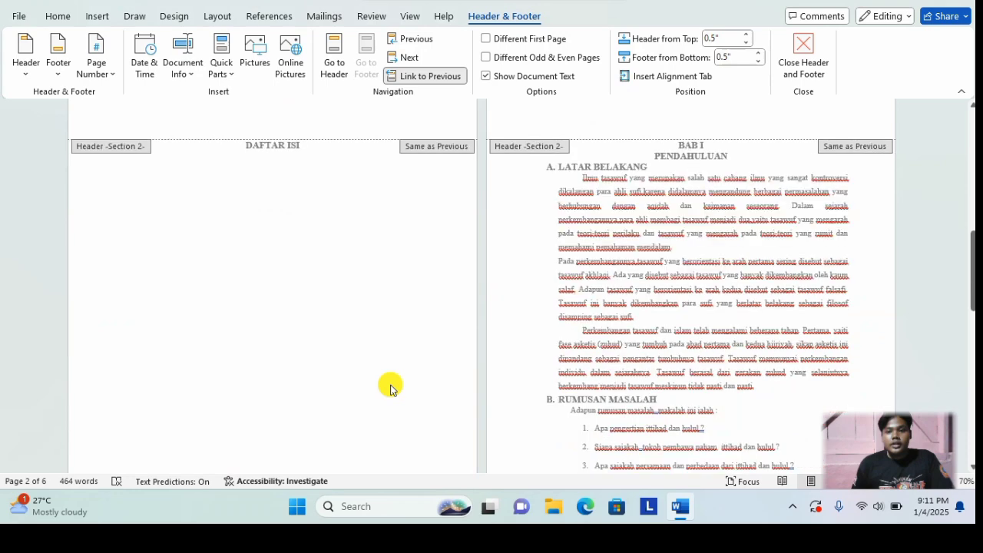
scroll(390, 386, down, 4)
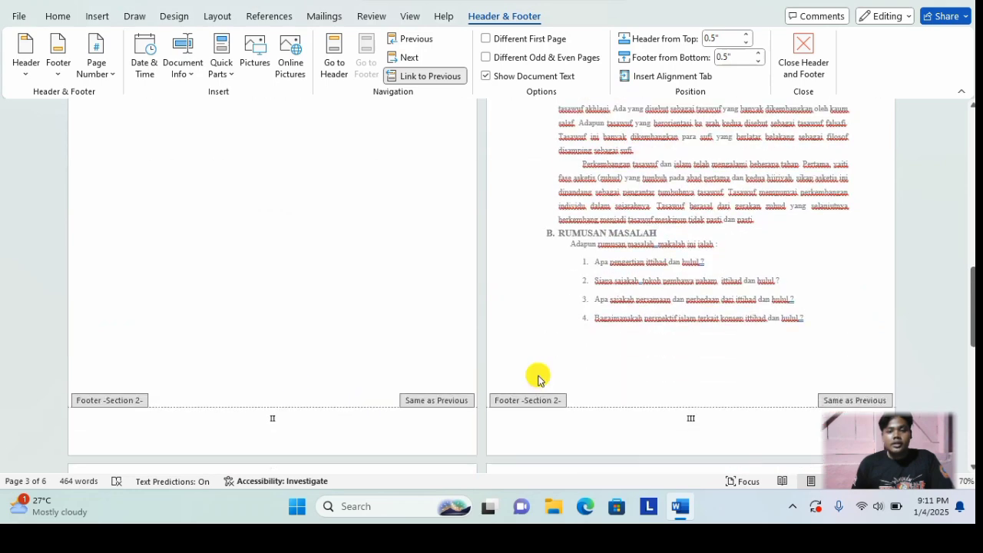
scroll(562, 368, up, 4)
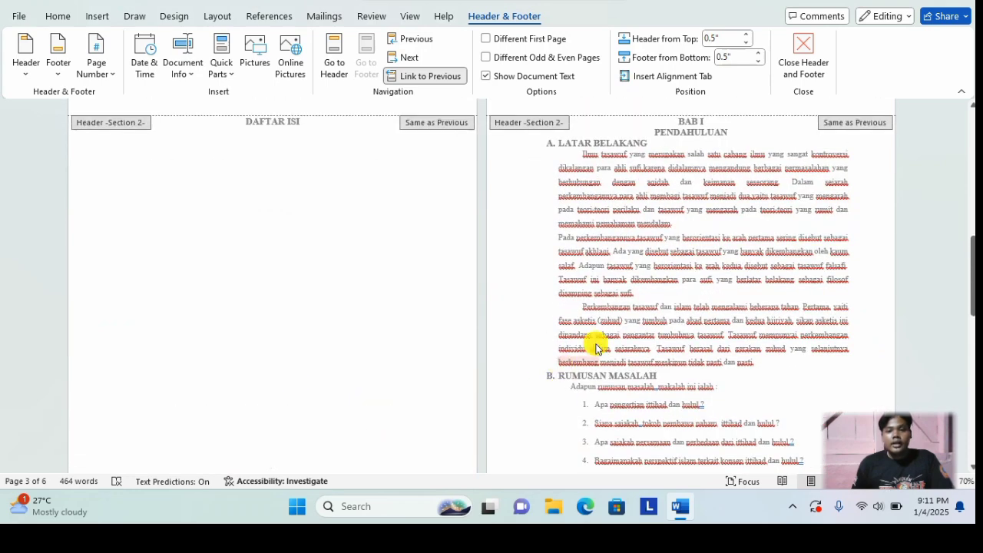
scroll(637, 318, down, 3)
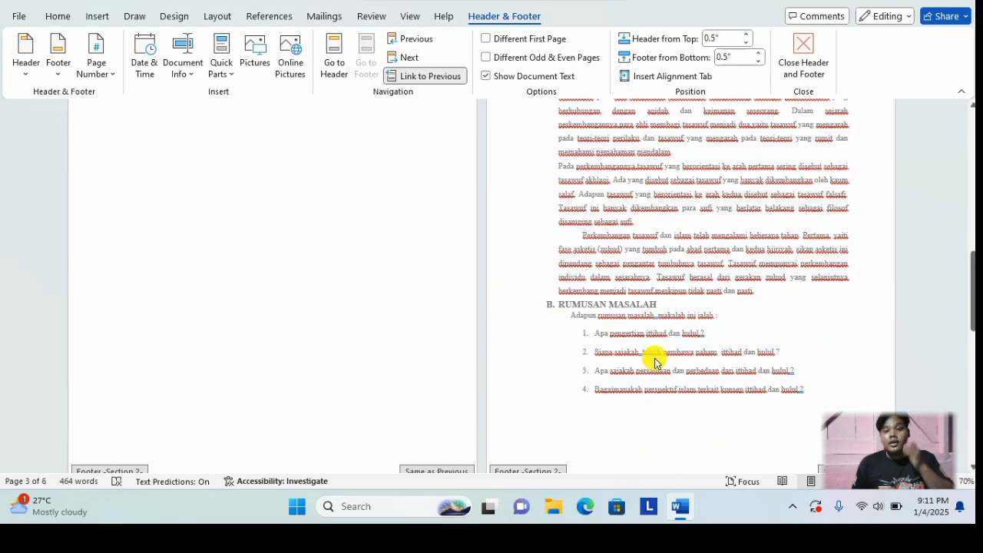
scroll(699, 368, down, 3)
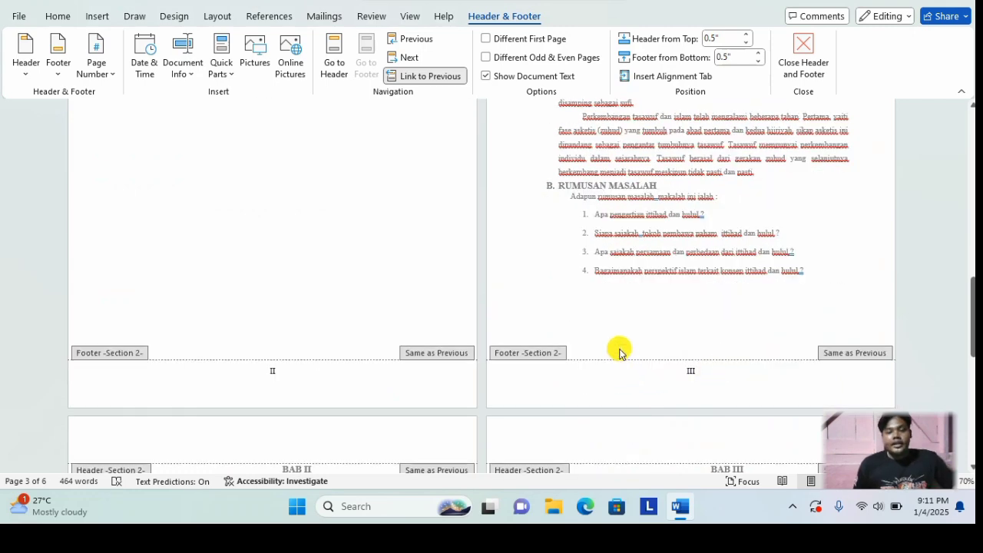
scroll(619, 347, up, 4)
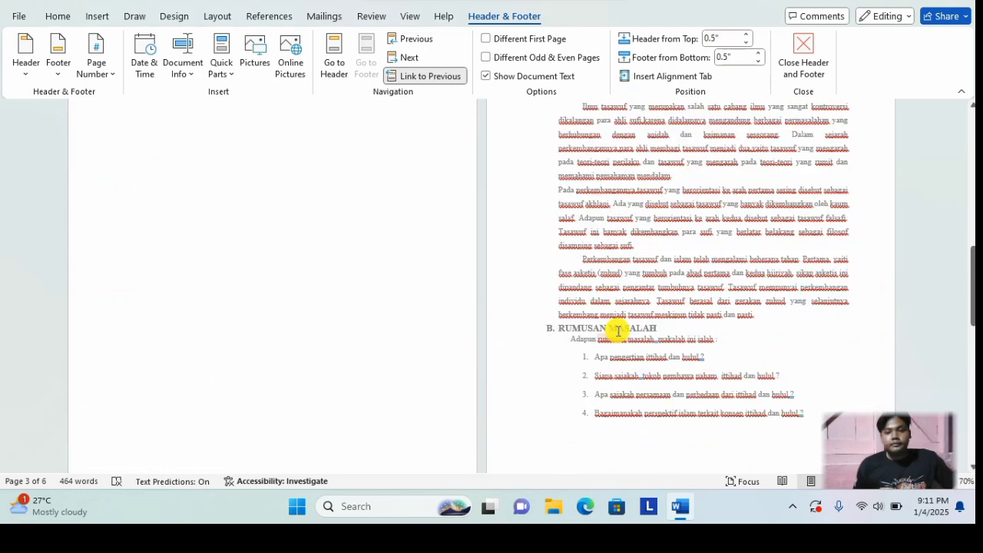
scroll(619, 330, up, 11)
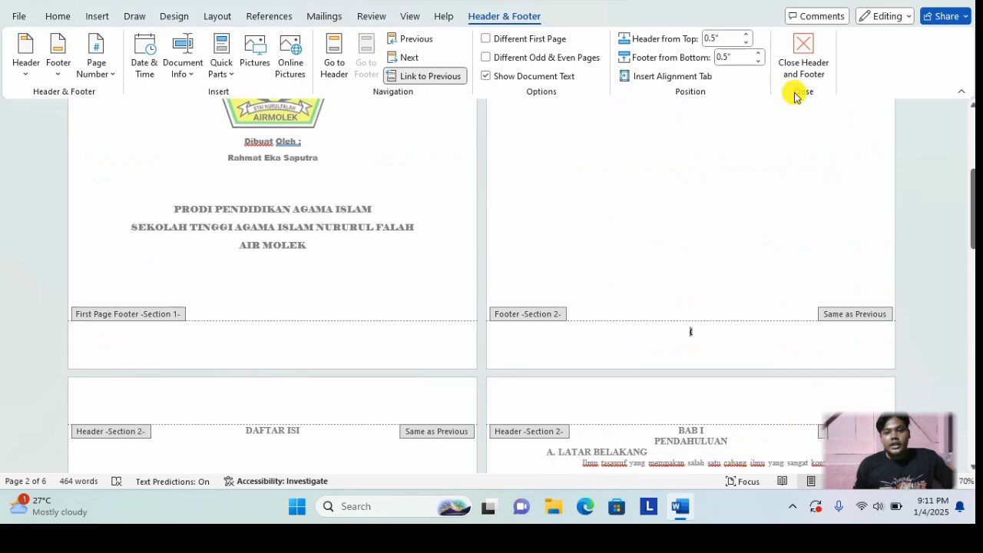
scroll(796, 88, down, 3)
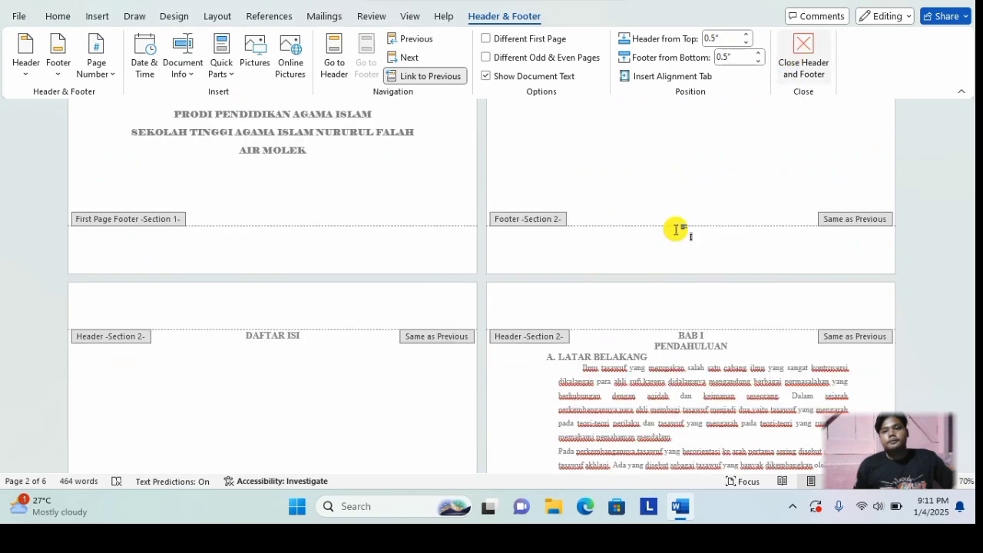
double_click(638, 279)
Insert a Next Page section break below the DAFTAR ISI heading so that BAB I starts a new section
scroll(639, 281, down, 9)
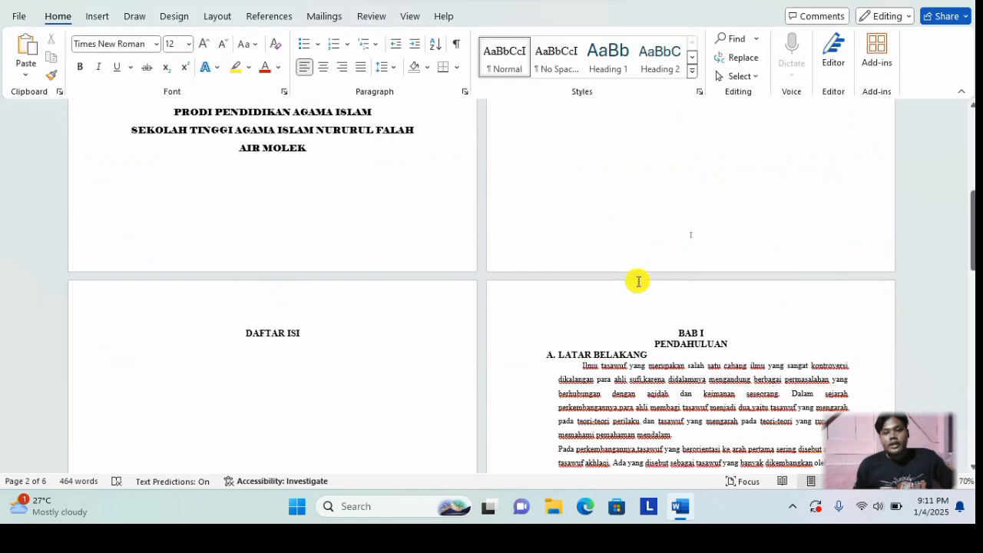
scroll(638, 281, down, 3)
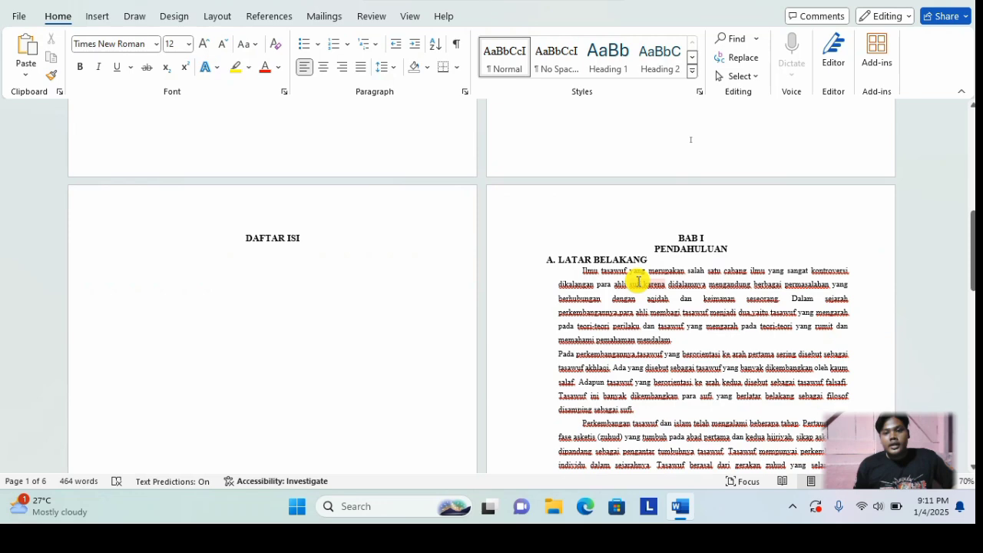
scroll(638, 281, down, 8)
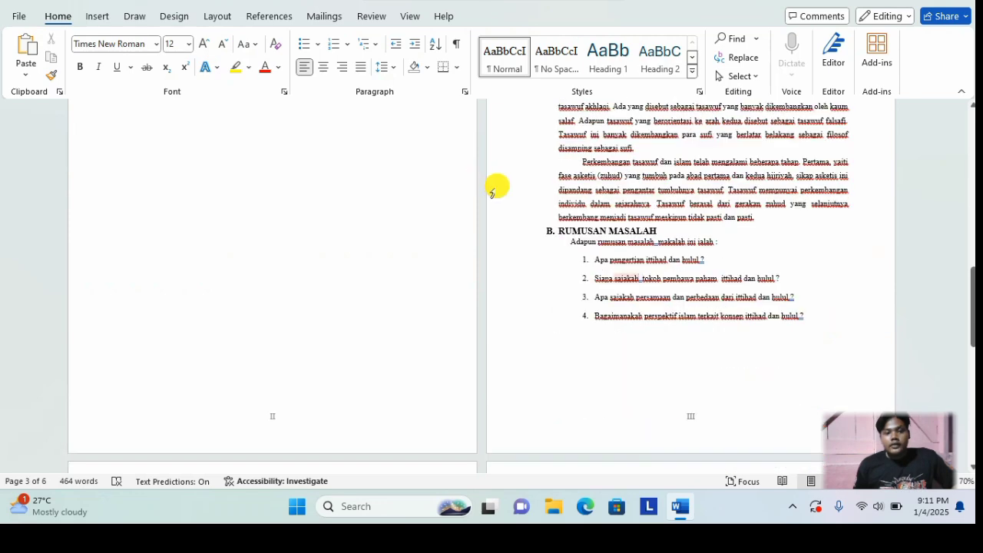
scroll(377, 307, up, 4)
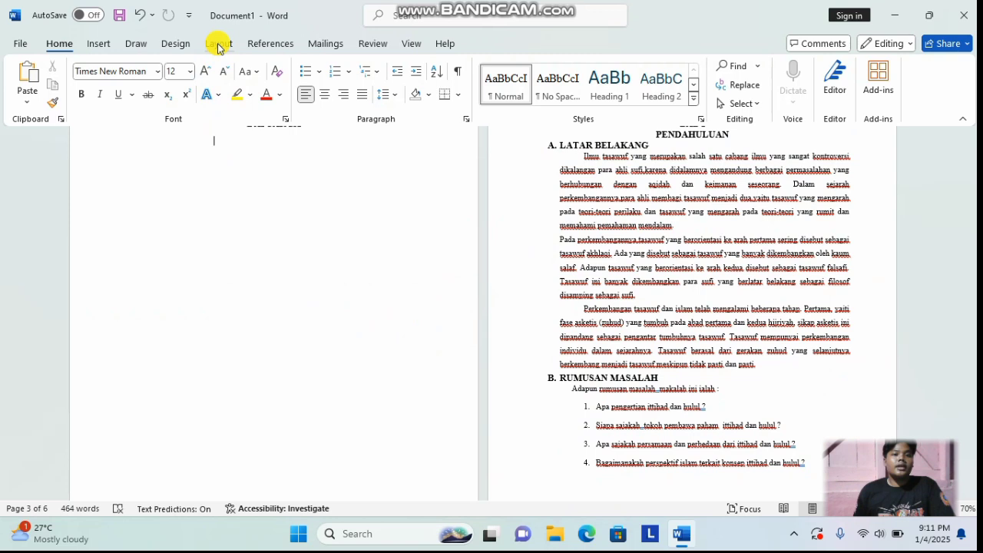
click(218, 45)
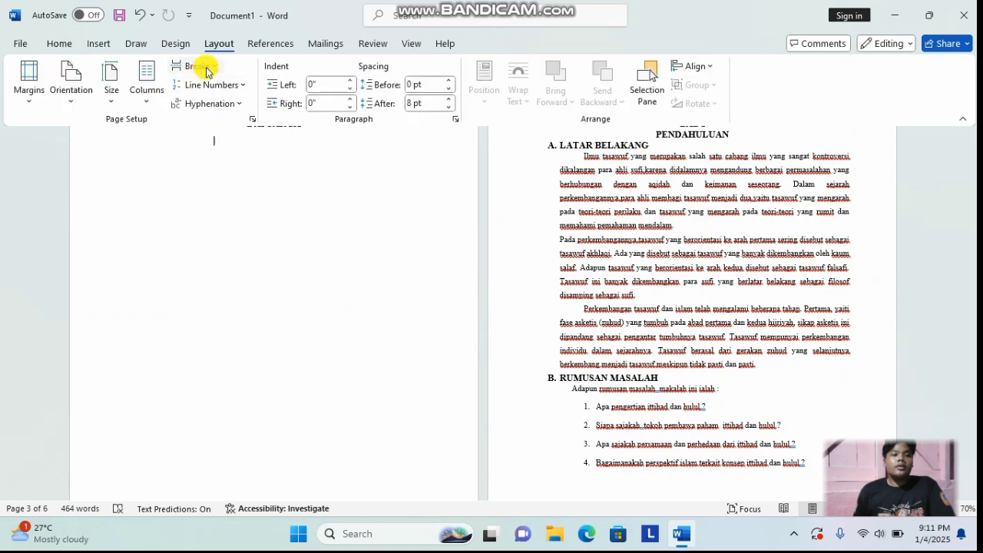
click(201, 67)
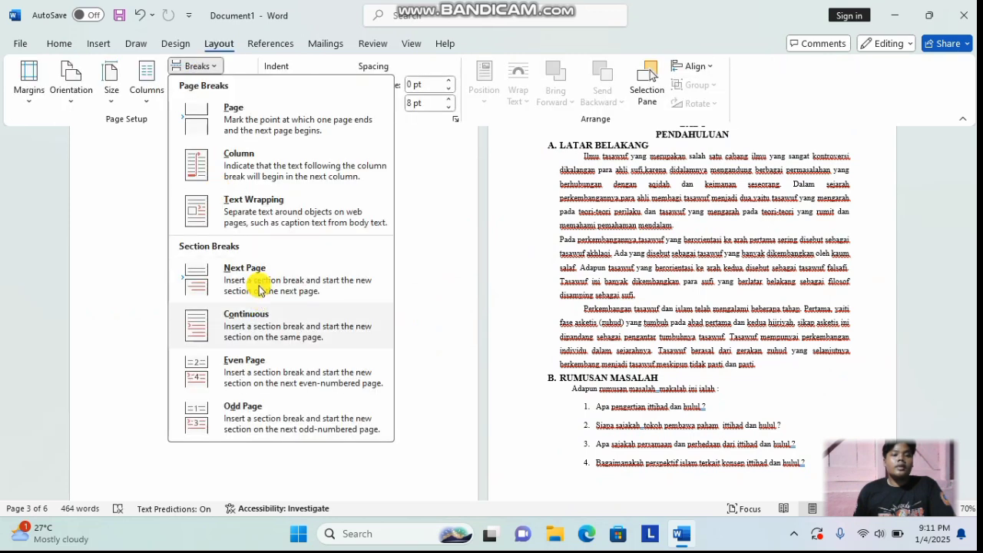
click(284, 299)
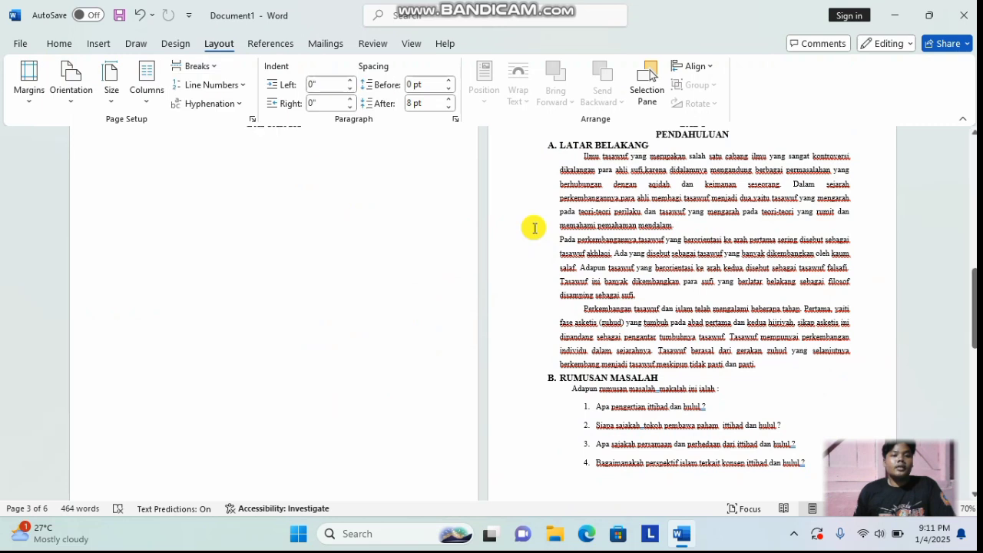
Set the number format of the section 3 footer on the BAB I page to - 1 -, - 2 -, - 3 -
scroll(545, 228, up, 1)
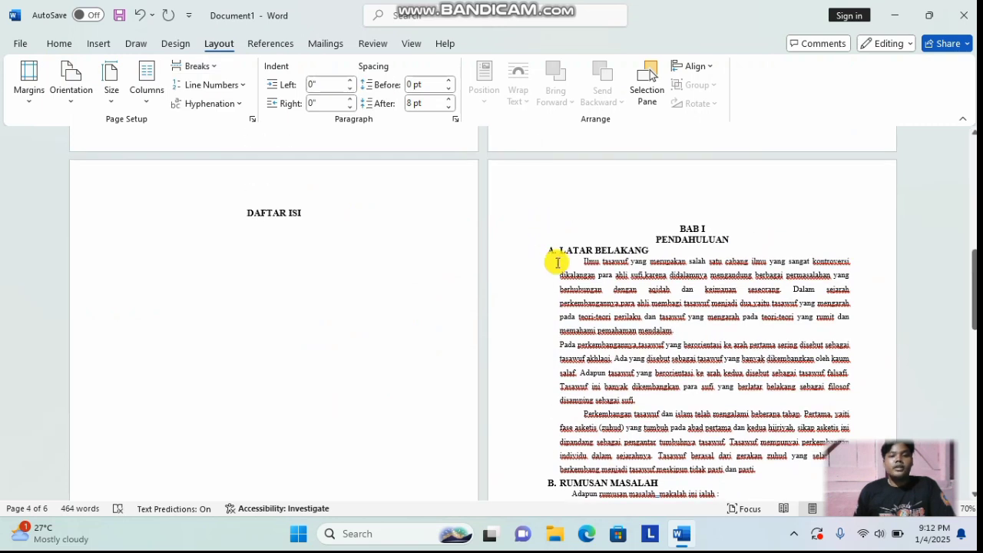
scroll(585, 255, down, 5)
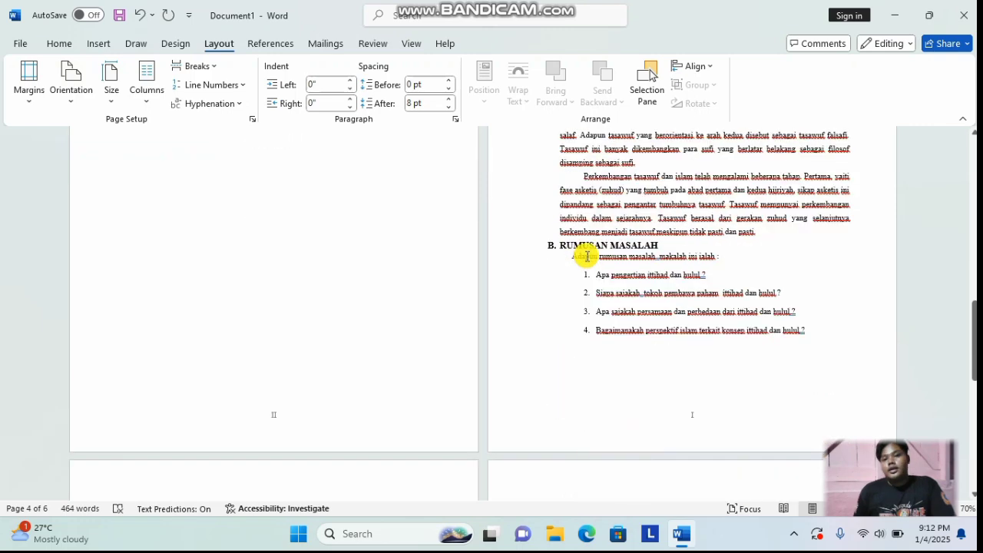
scroll(697, 353, down, 2)
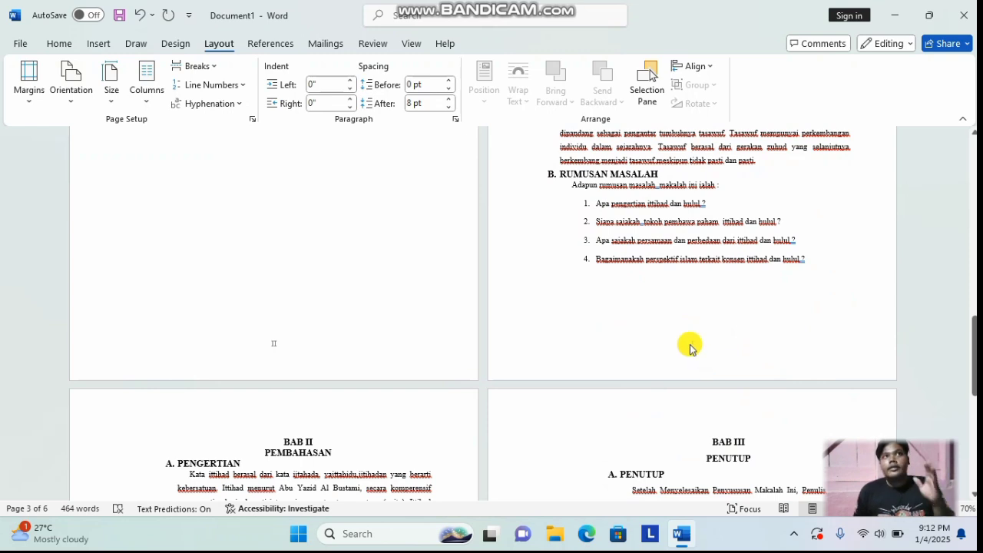
double_click(698, 344)
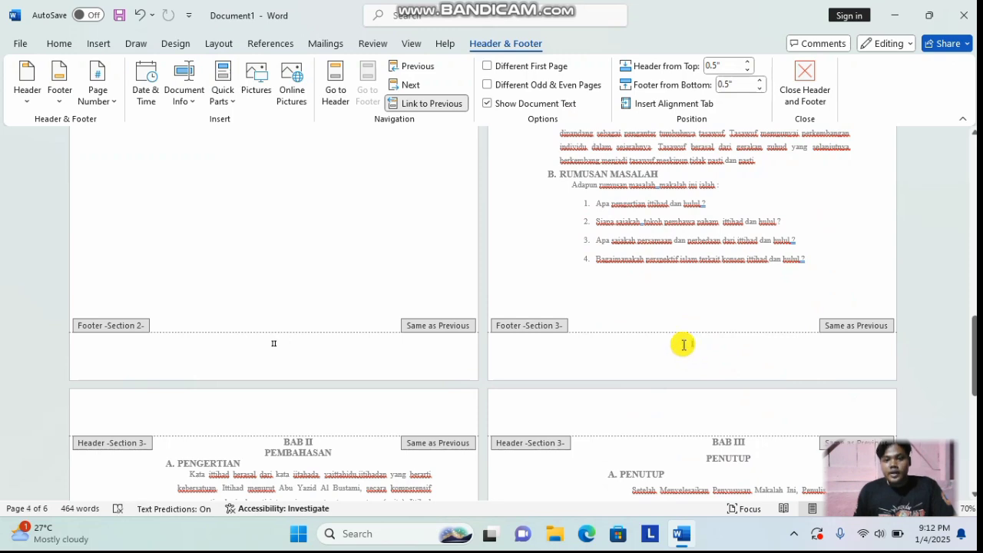
click(111, 98)
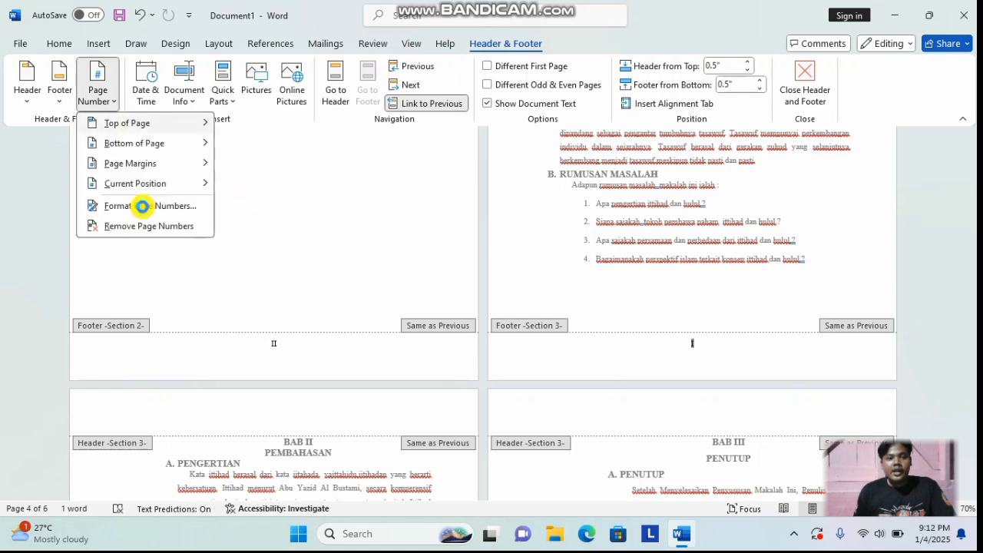
mouse_move(177, 184)
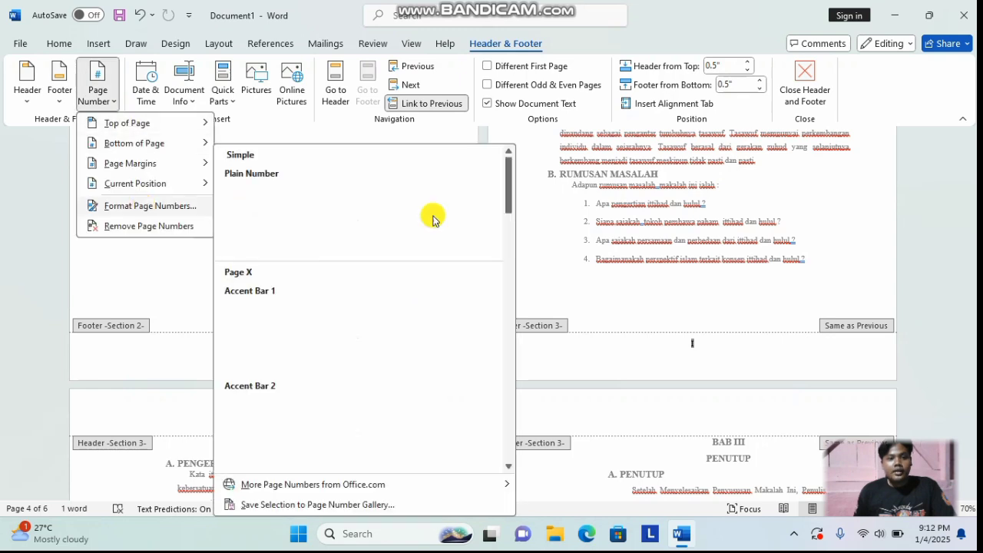
click(150, 206)
click(571, 180)
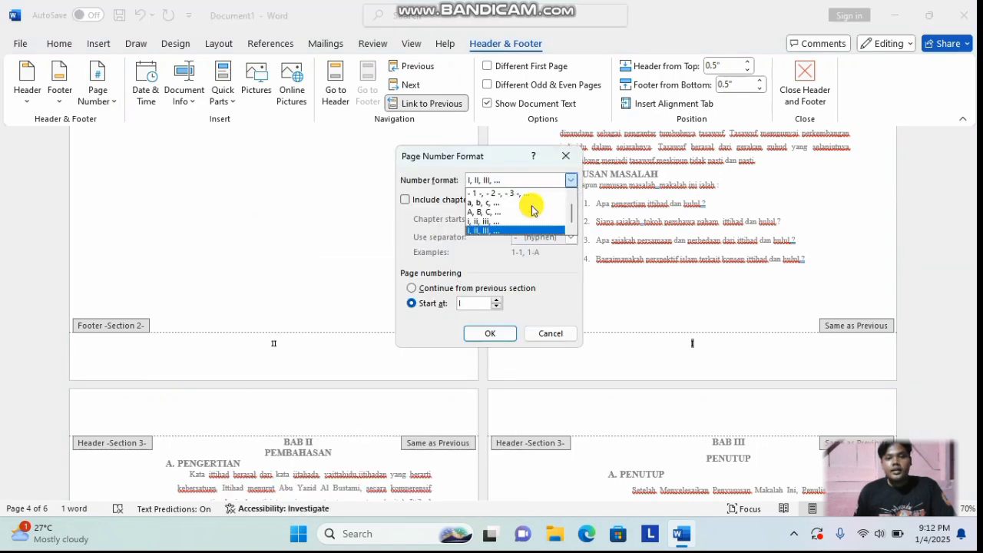
click(491, 194)
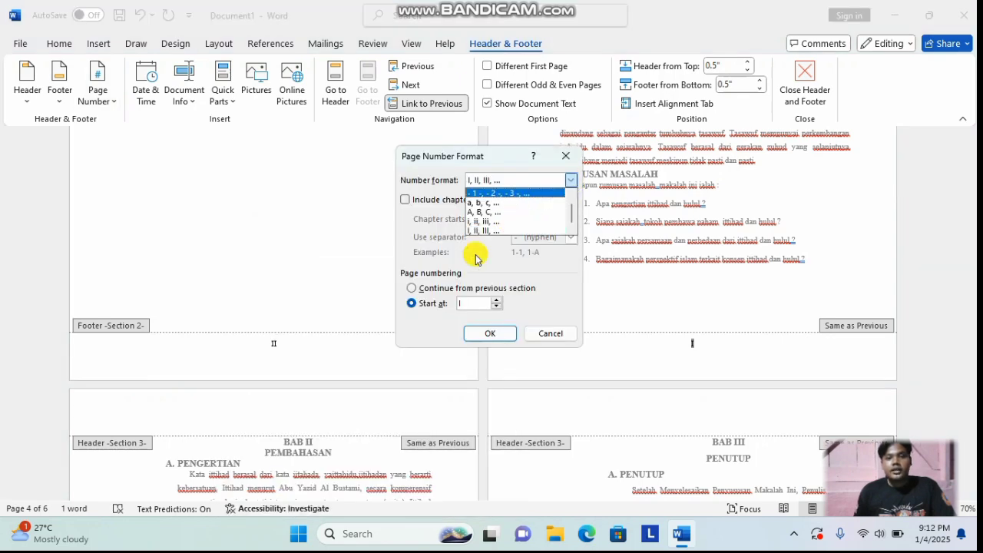
click(495, 338)
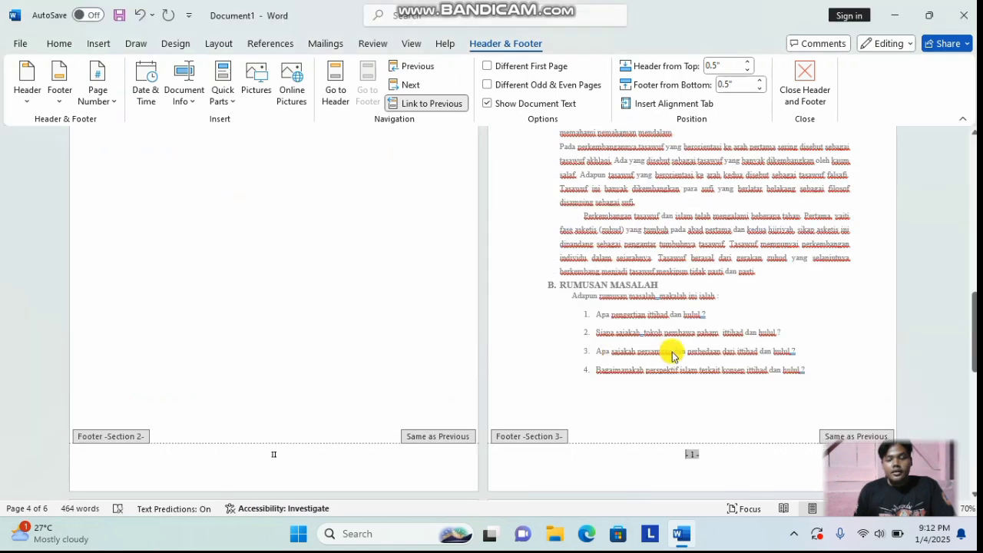
Check the section 3 footer page numbers across the BAB I, BAB II and BAB III pages
scroll(662, 342, down, 3)
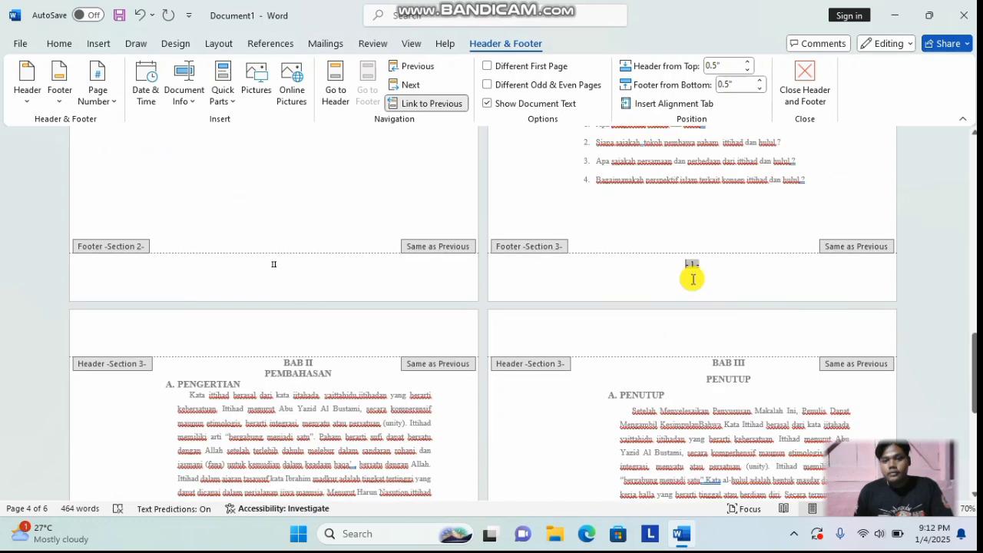
scroll(688, 284, down, 1)
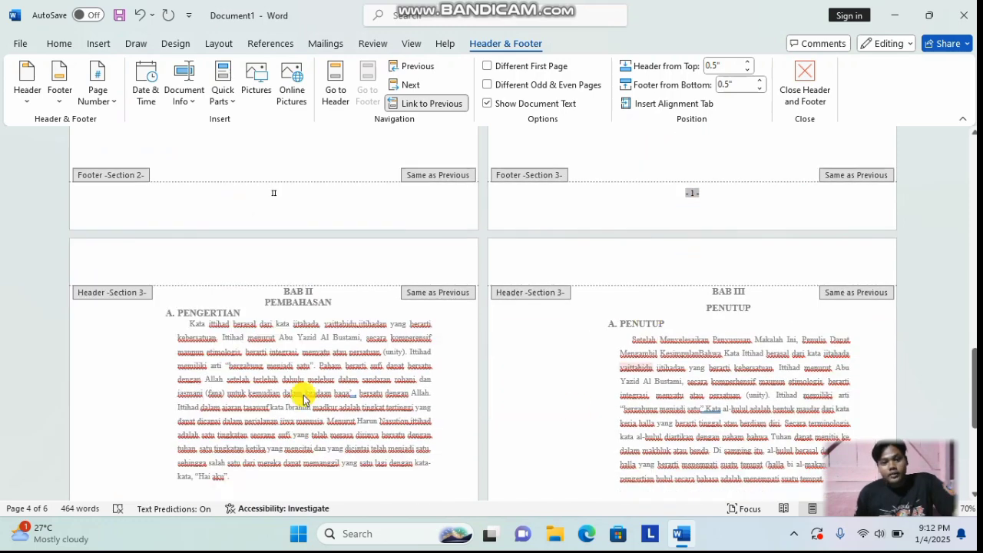
scroll(302, 396, down, 2)
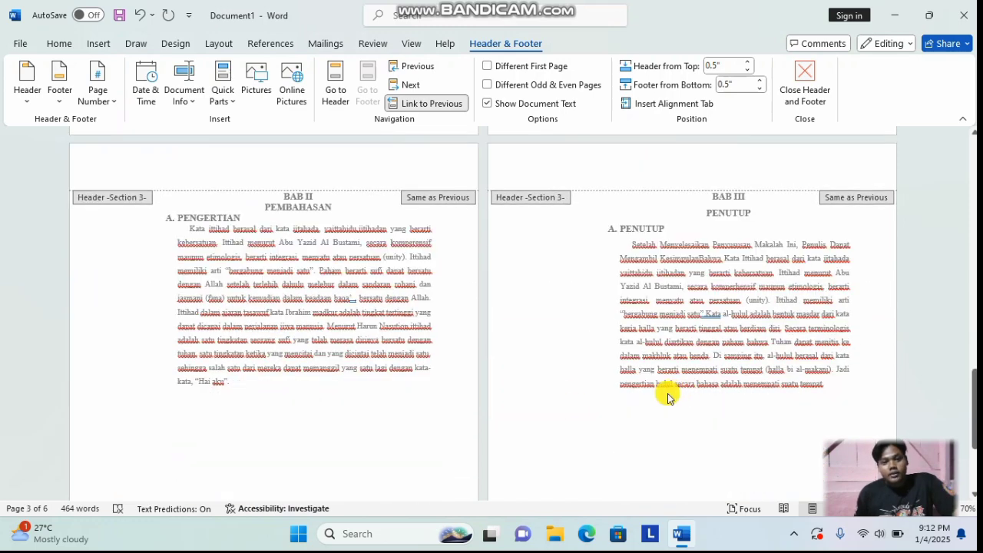
scroll(661, 393, down, 2)
scroll(649, 395, down, 1)
scroll(651, 369, up, 4)
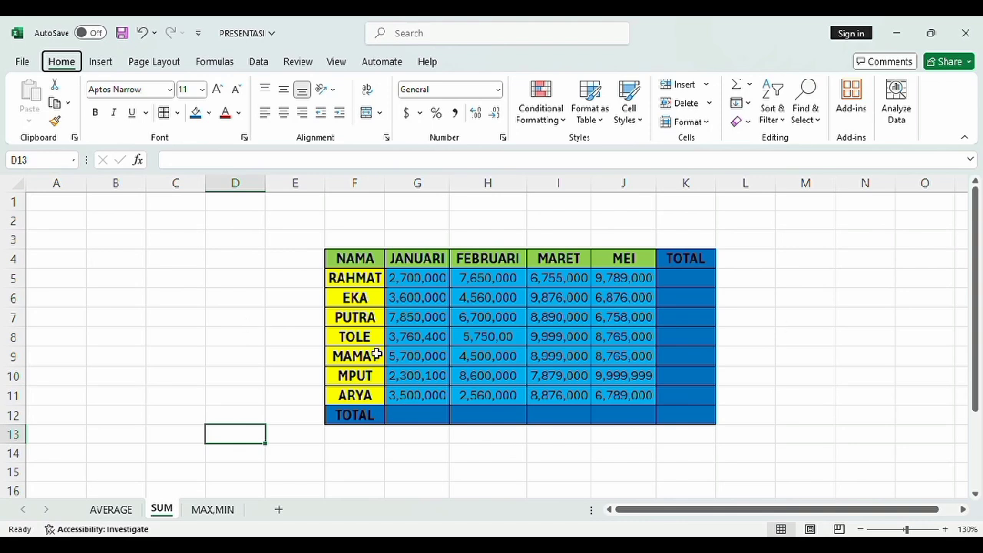
In Excel's SUM sheet, use AutoSum on G5:K12 to fill the TOTAL row and TOTAL column
click(413, 279)
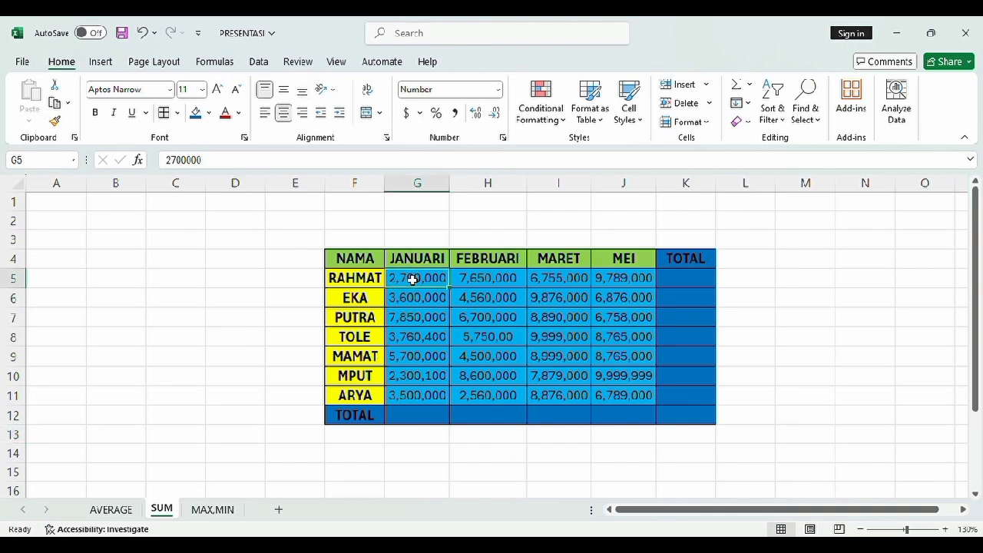
drag(412, 280, 684, 422)
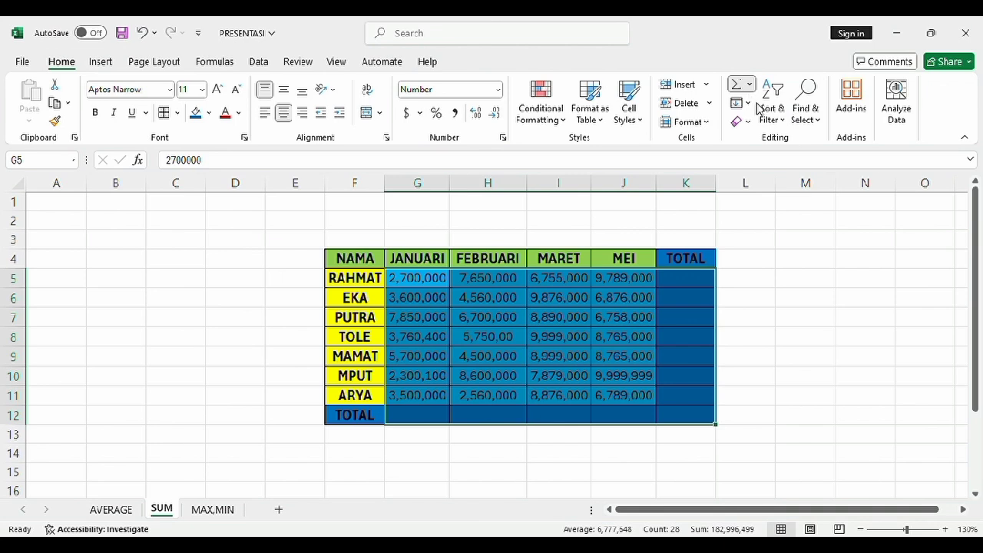
key(alt+equal)
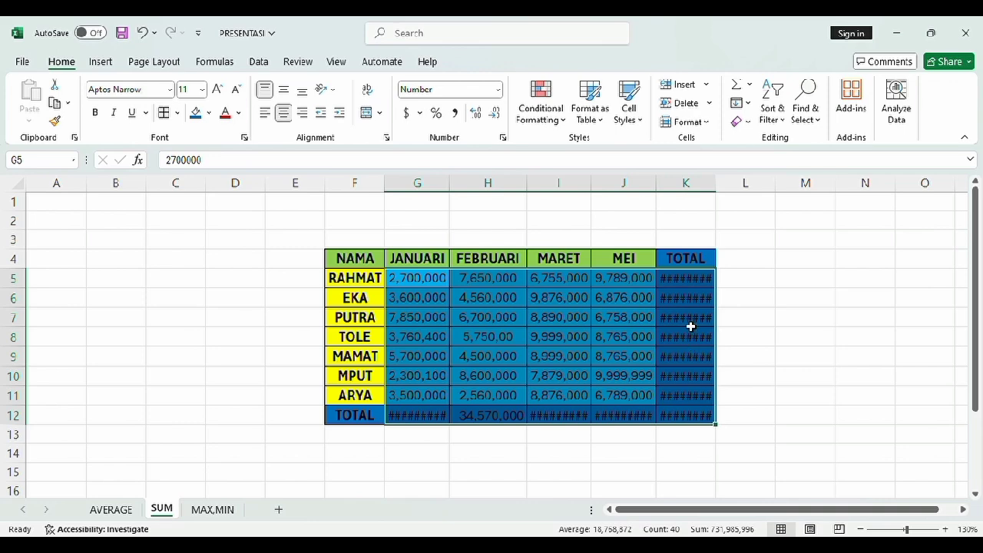
AutoFit the widths of columns K, J, I and G on the SUM sheet to their contents
double_click(721, 194)
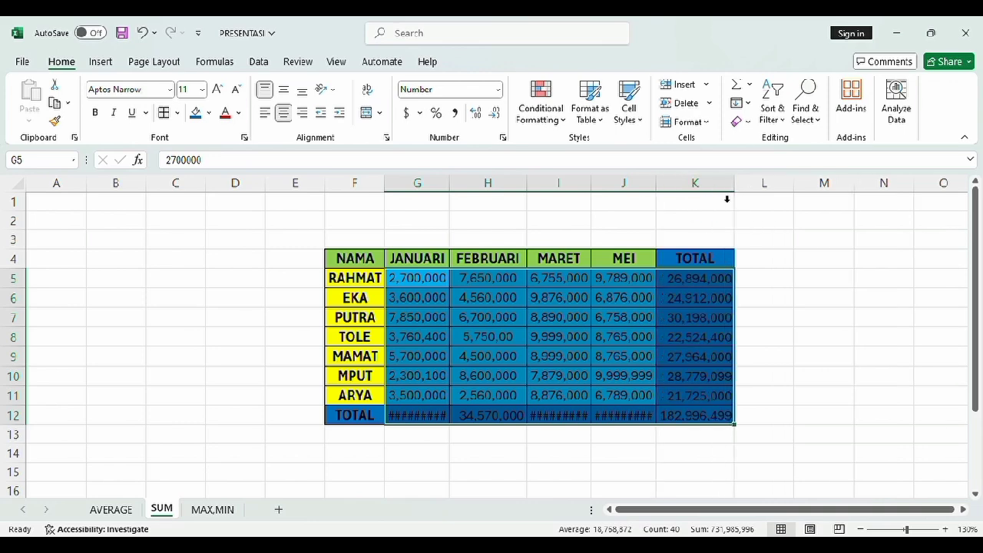
double_click(656, 187)
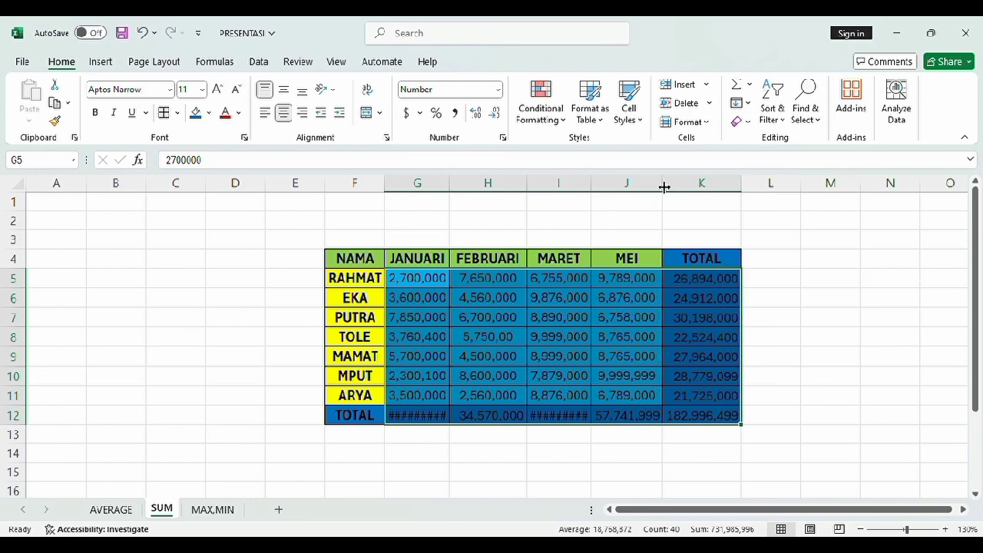
double_click(598, 189)
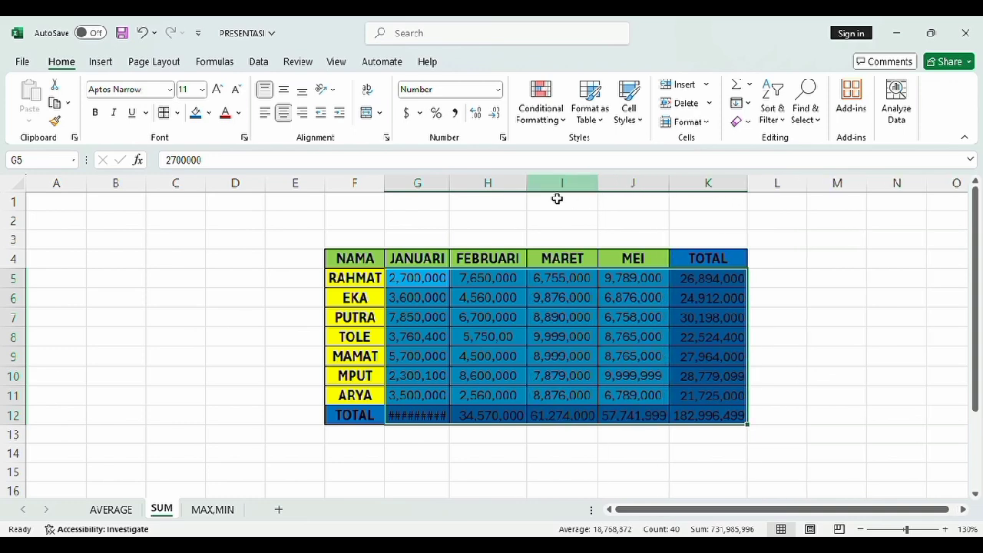
double_click(452, 194)
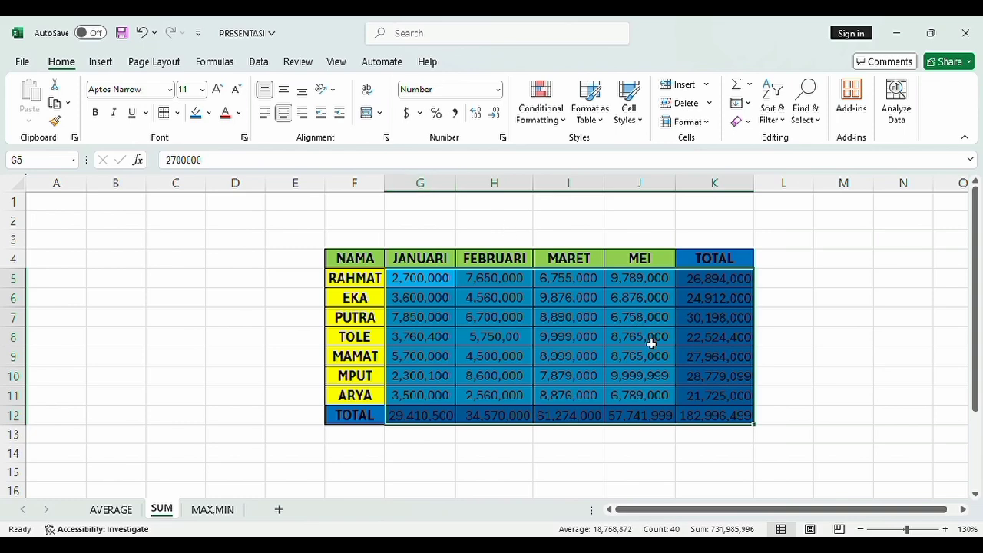
click(746, 472)
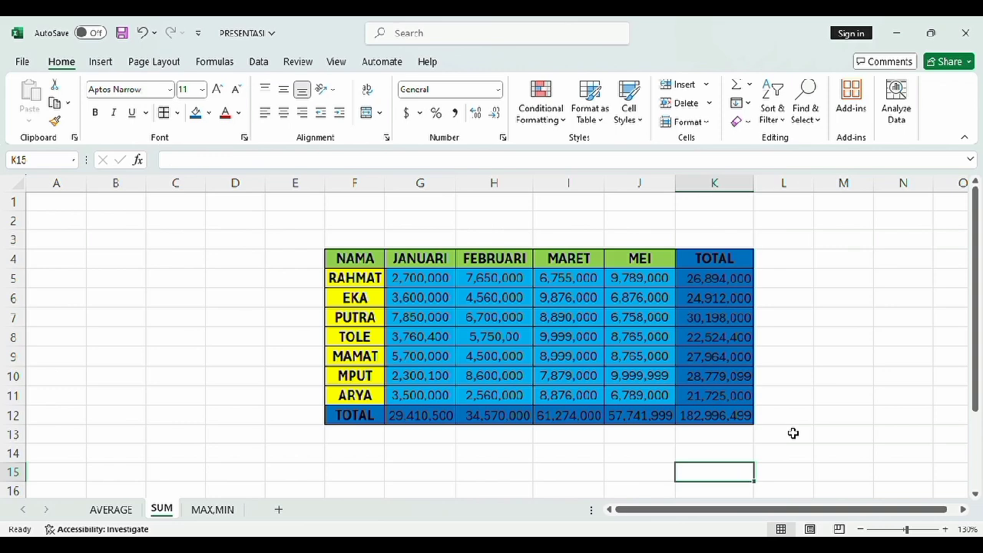
On the AVERAGE sheet, fill the RATA-RATA row with the averages of the APRIL, MEI and JUNI columns using AutoSum's Average function
click(111, 509)
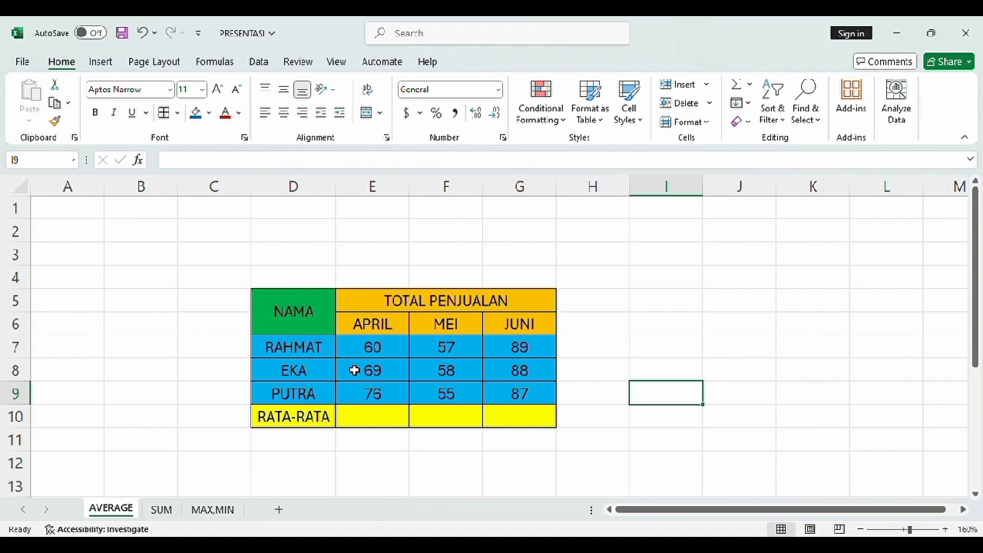
click(383, 376)
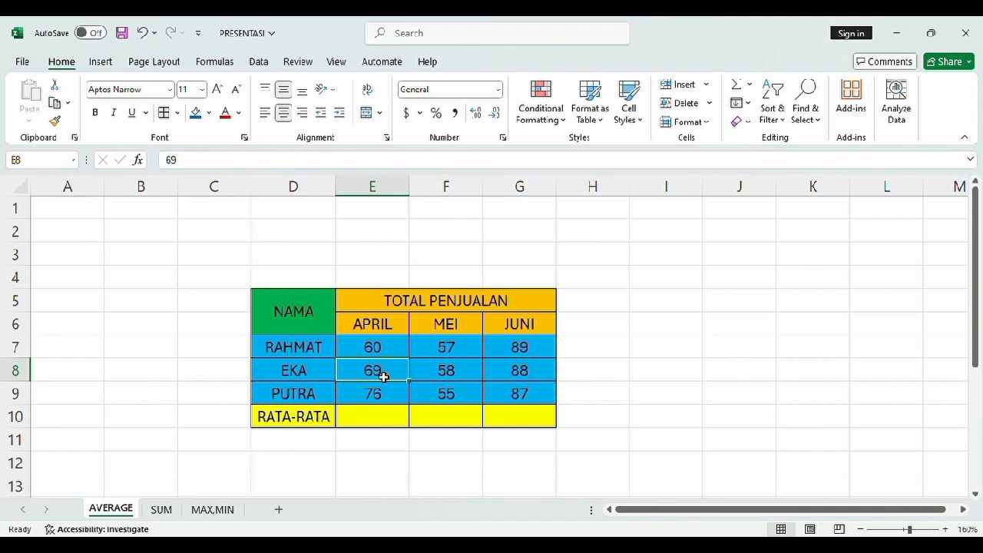
key(ctrl+a)
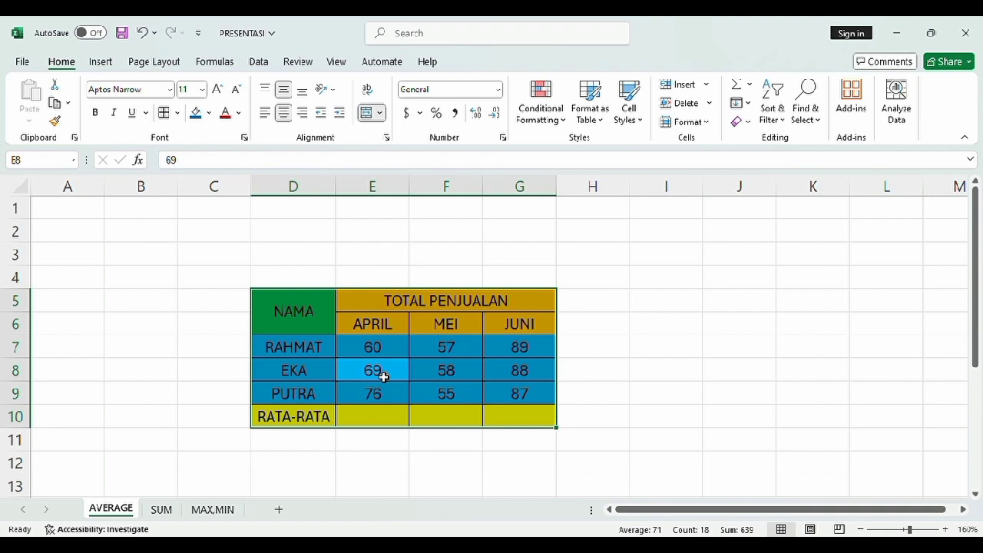
key(alt+m)
key(u)
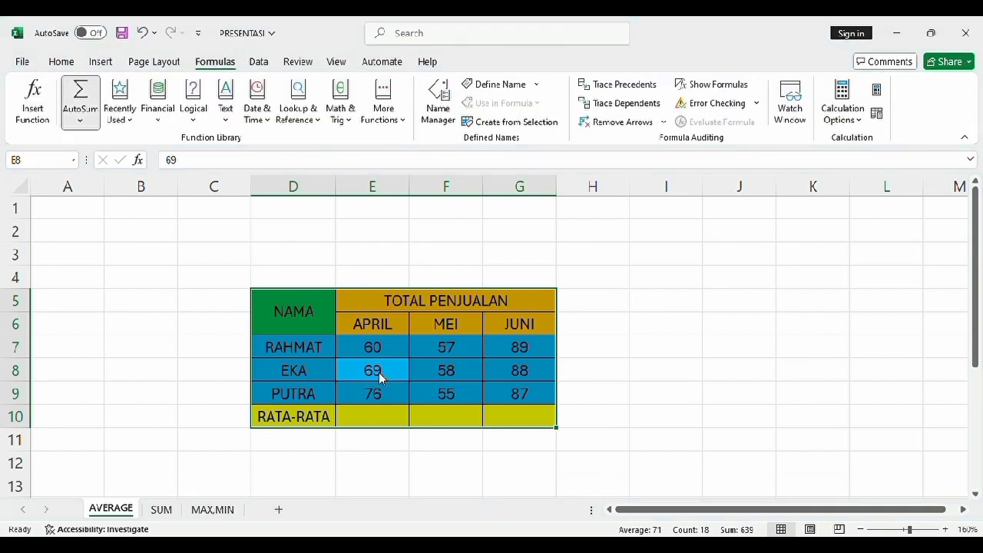
key(a)
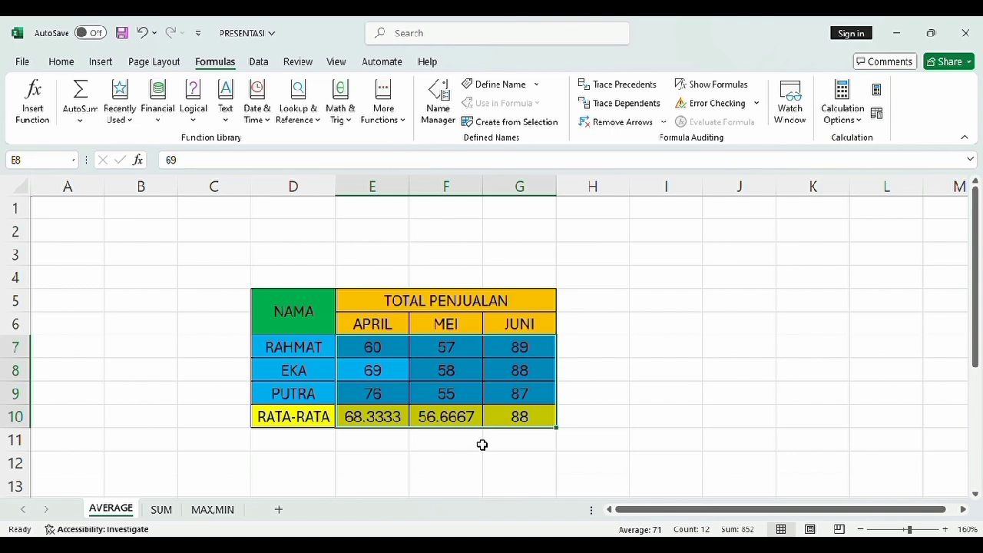
click(618, 346)
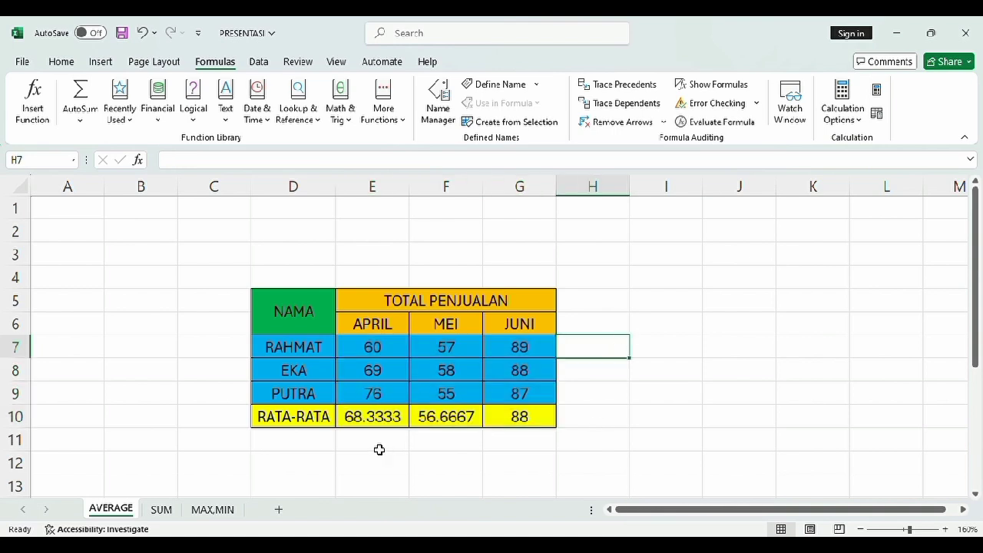
On the MAX,MIN sheet, enter =MAX(F8:F11) in F12 and fill the formula across to H12
click(214, 509)
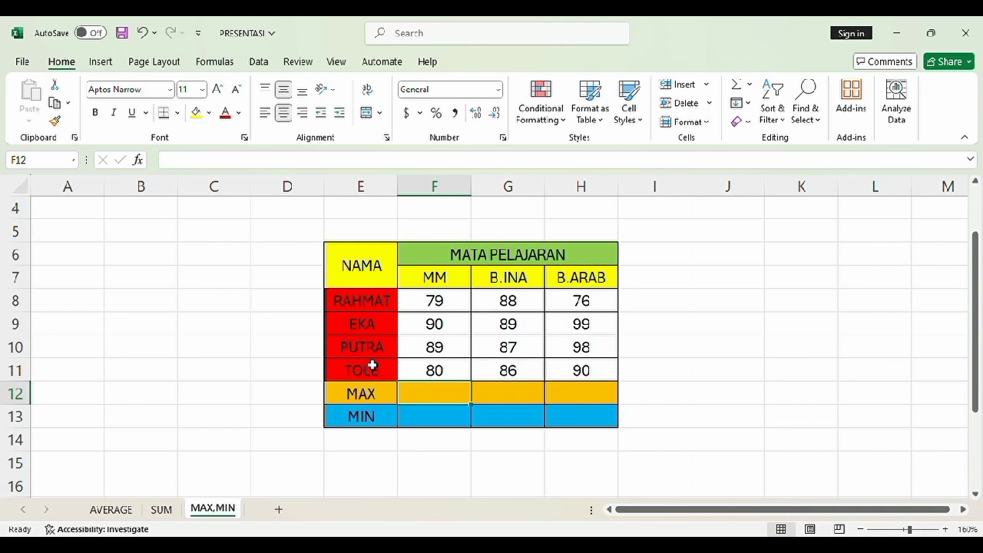
text(=)
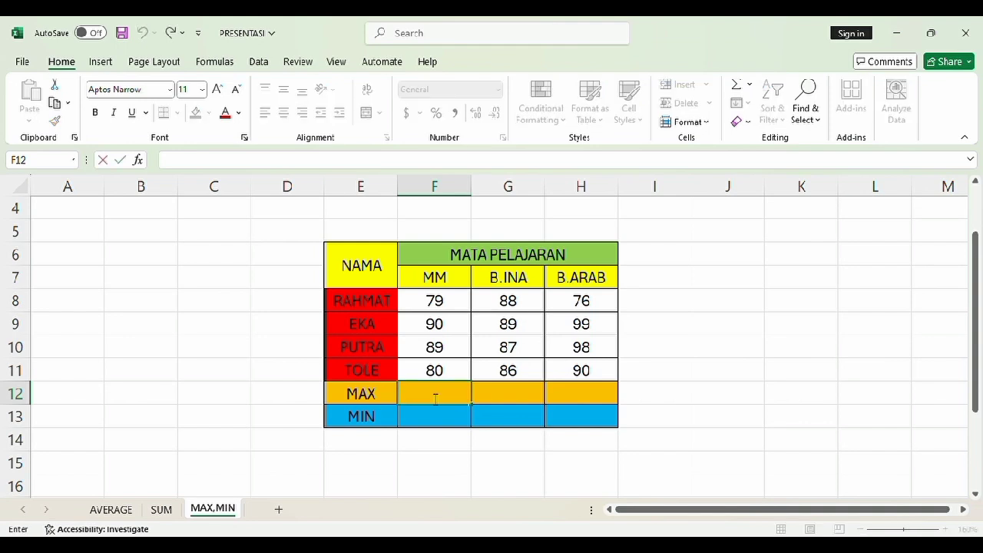
text(=)
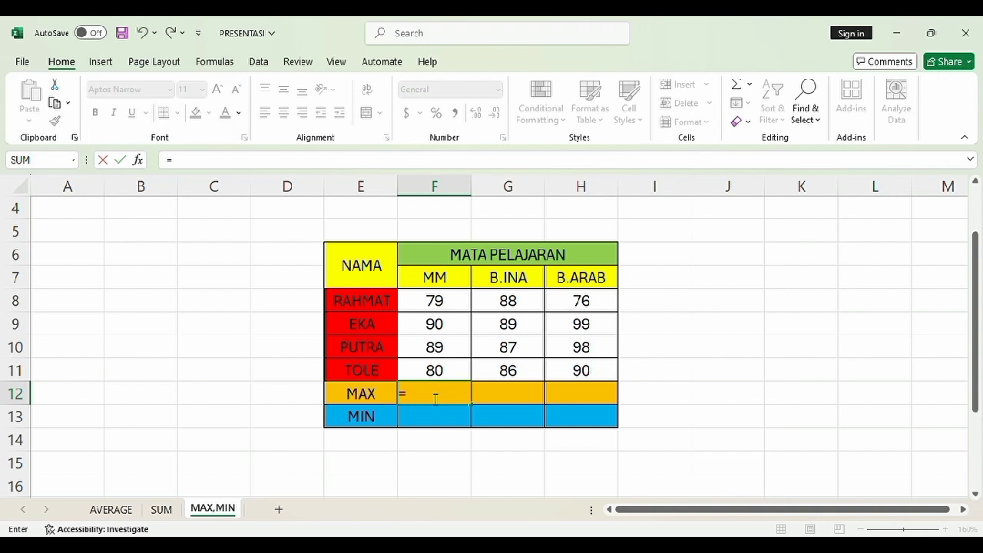
text(MAX)
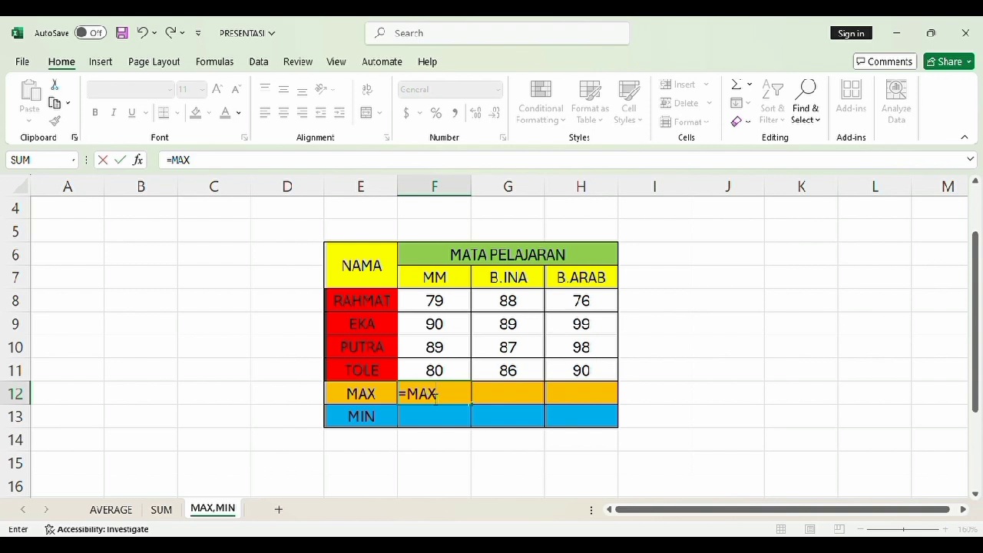
text(()
click(444, 307)
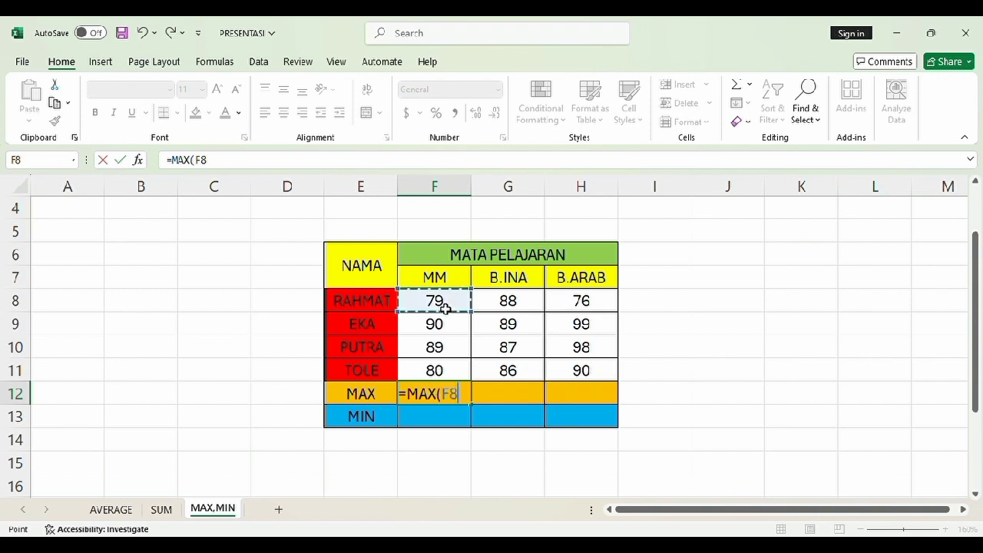
drag(444, 306, 453, 371)
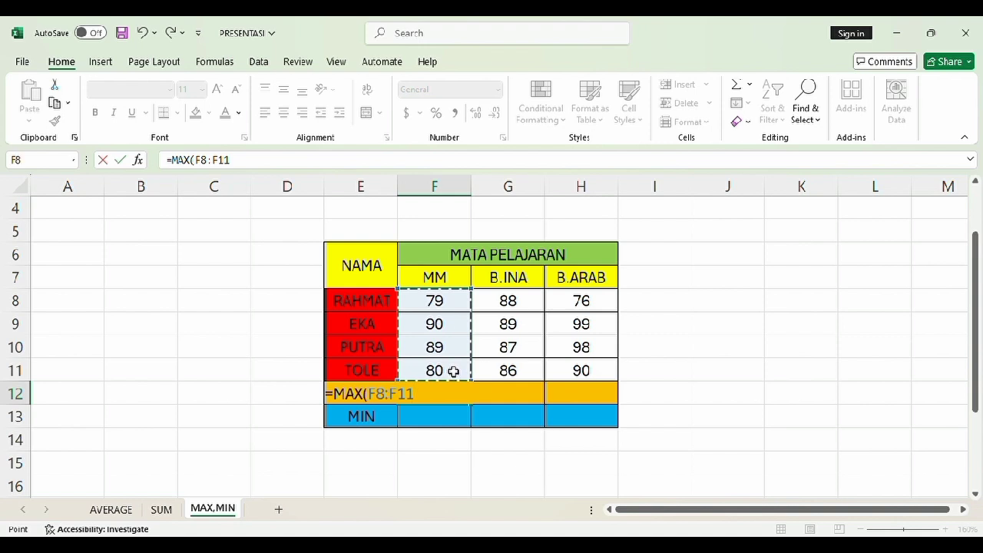
key(Return)
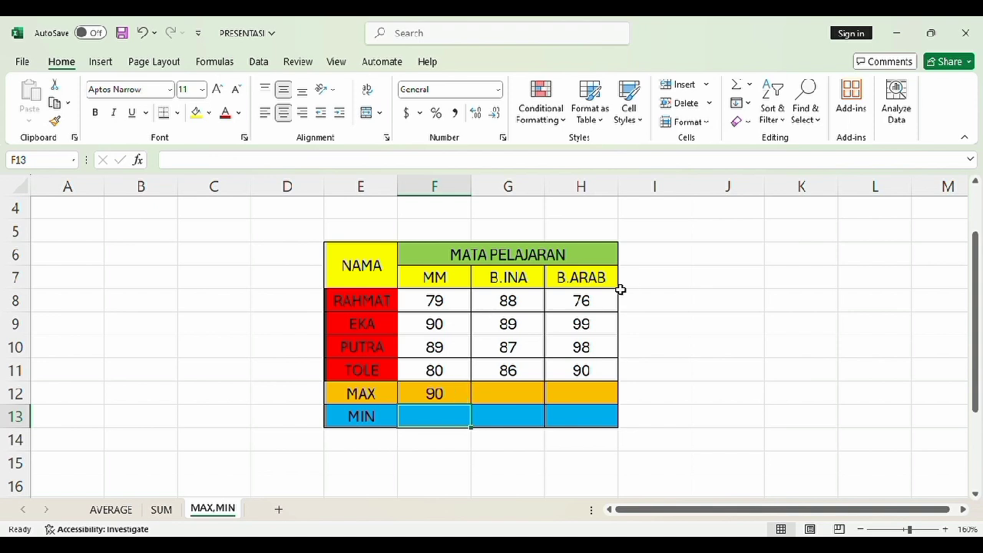
click(435, 396)
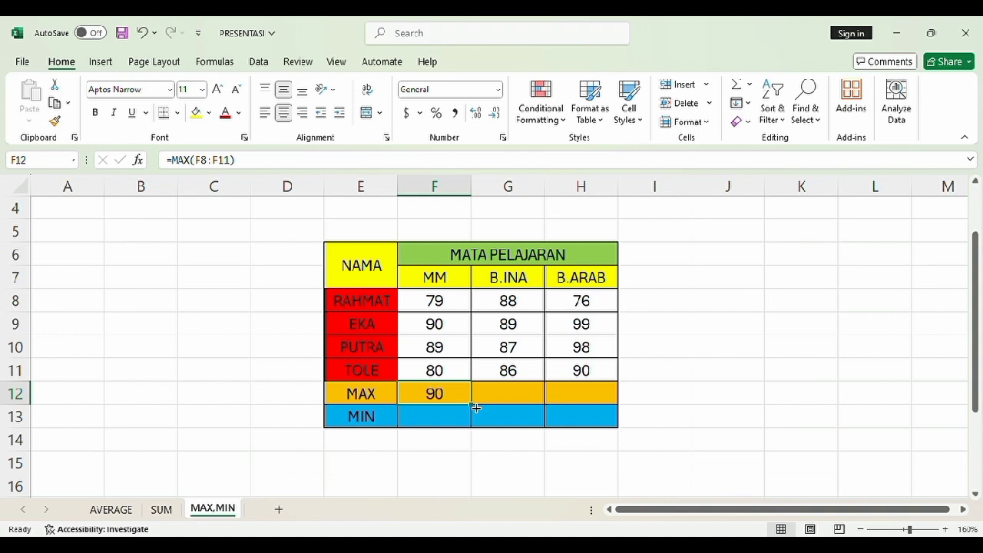
drag(476, 408, 592, 404)
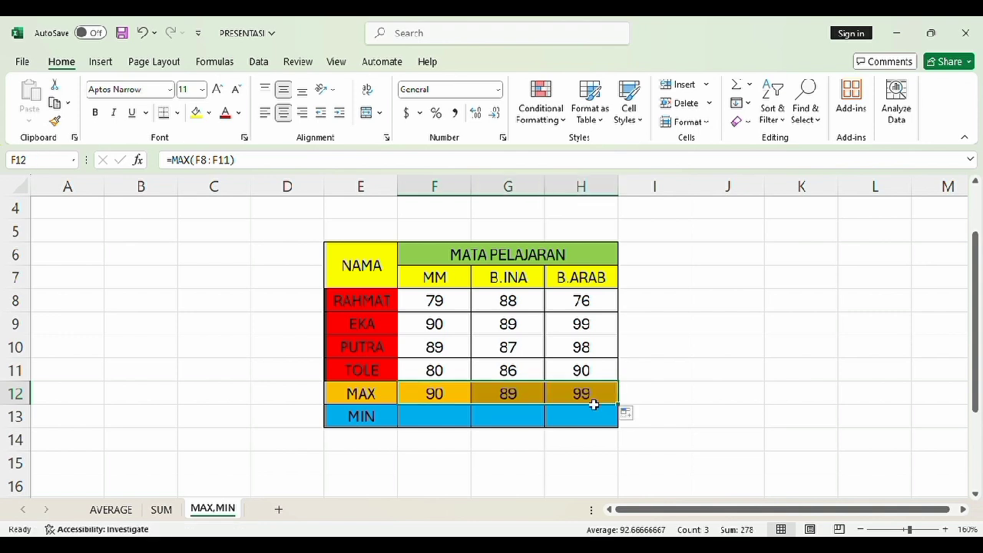
Enter =MIN(F8:F11) in F13 of the MIN row and fill the formula across to H13
click(444, 425)
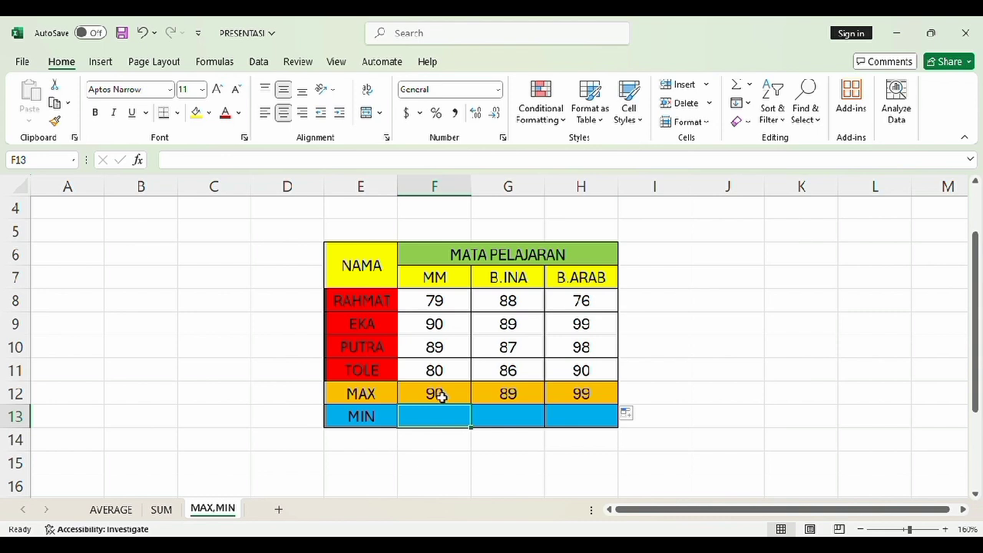
text(=)
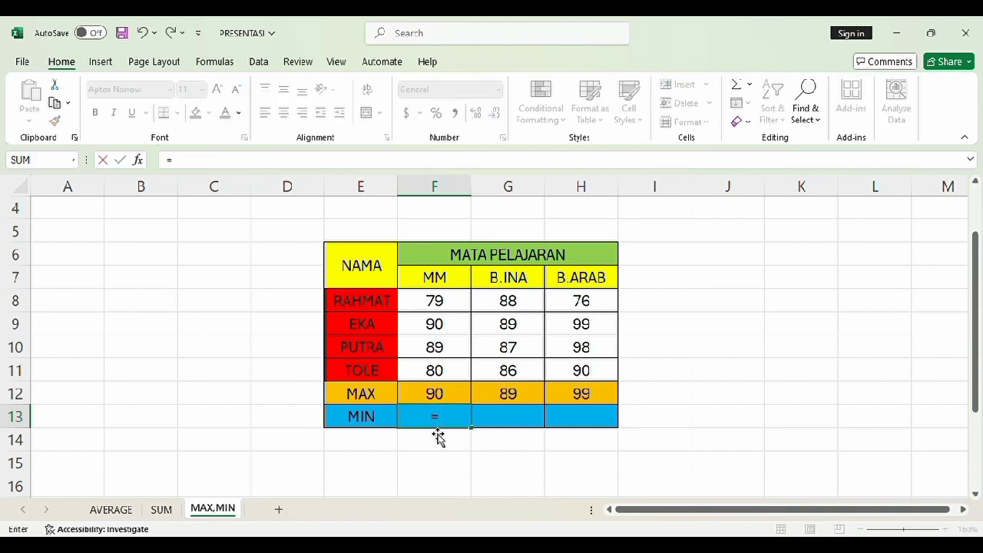
text(MIN()
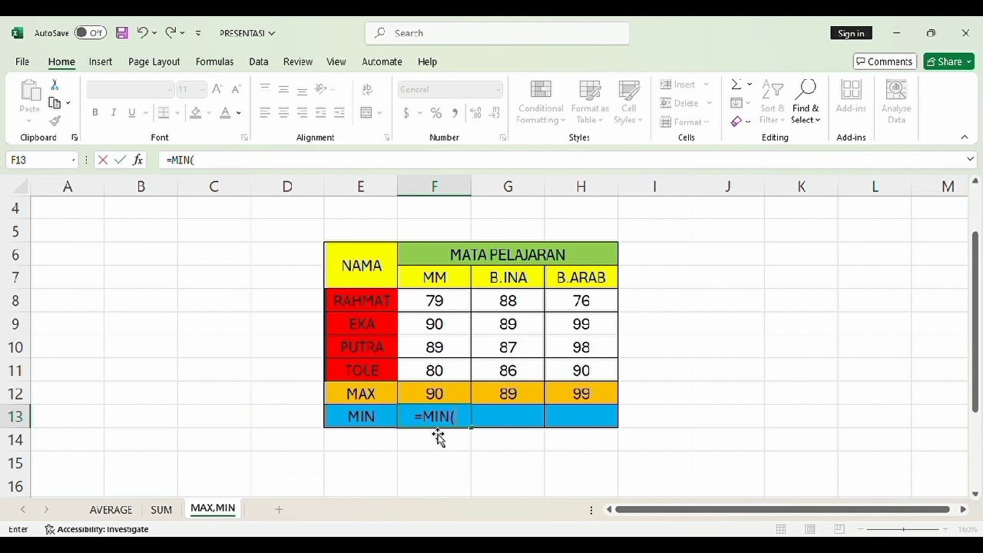
click(446, 306)
drag(446, 305, 444, 369)
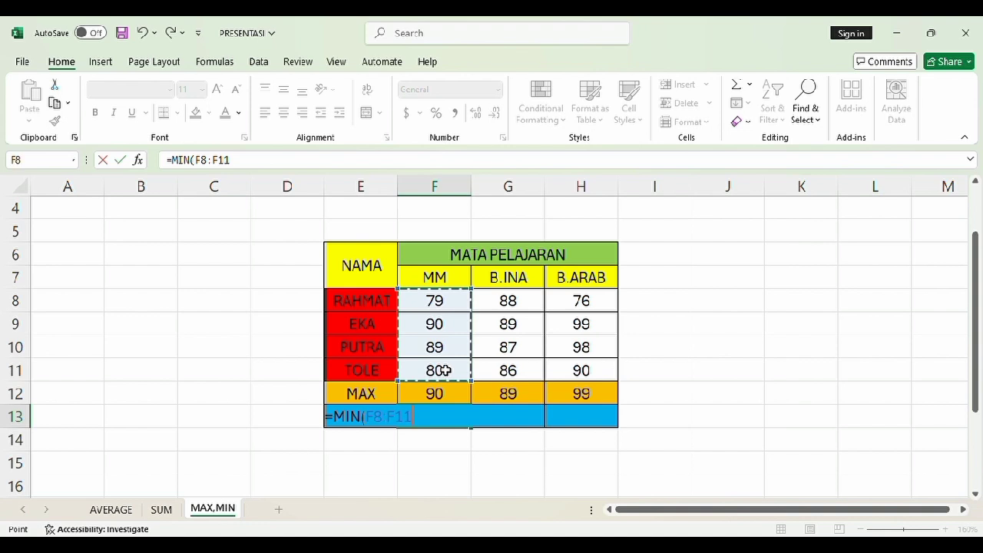
key(Return)
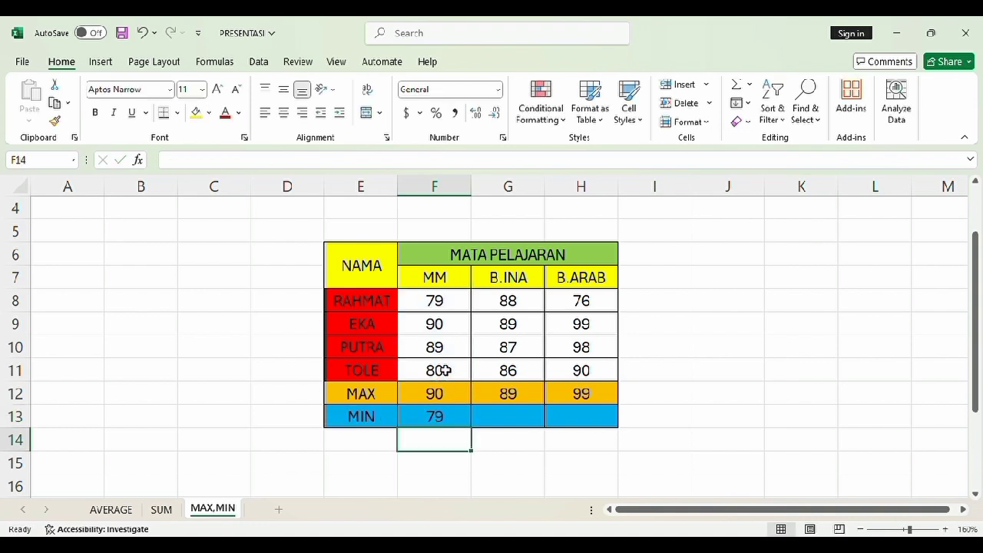
click(450, 420)
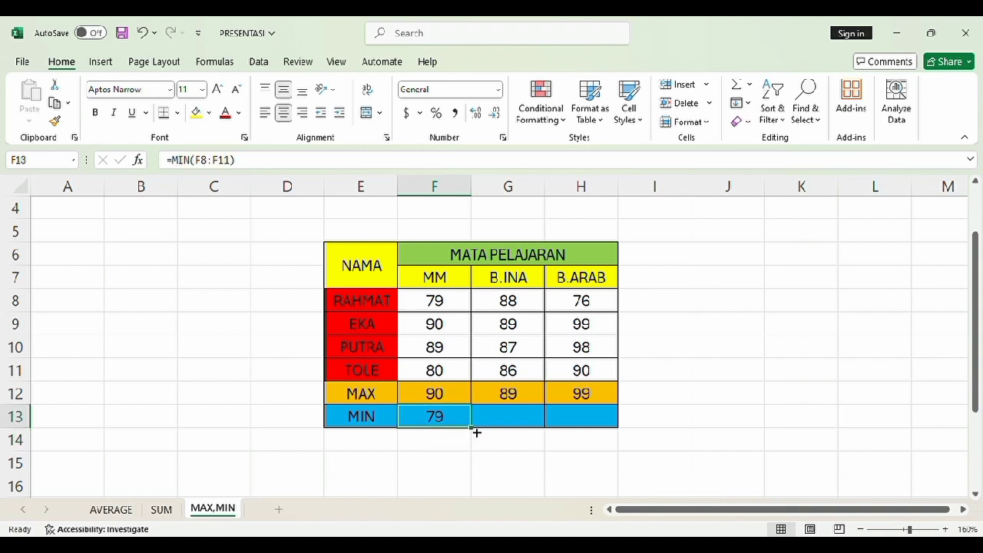
drag(476, 432, 592, 425)
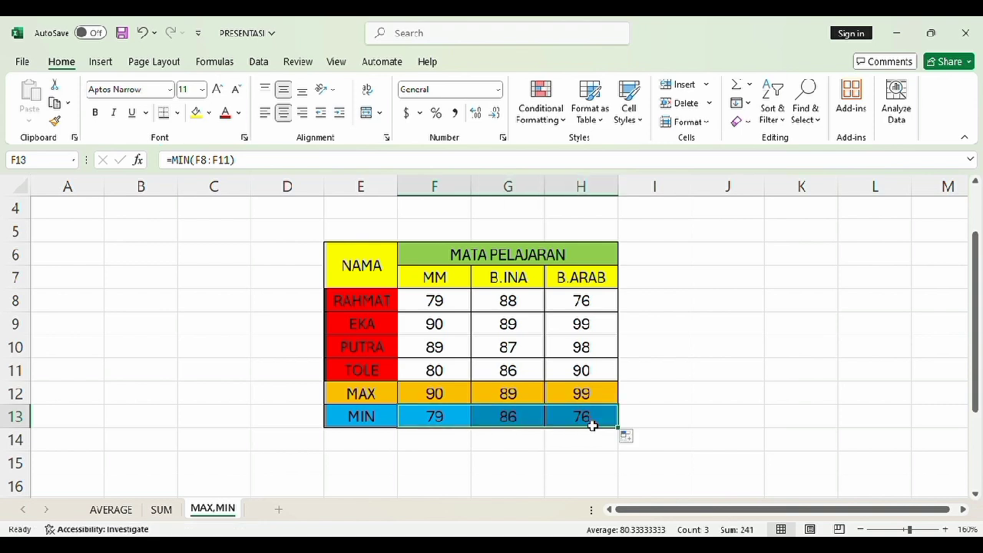
click(542, 464)
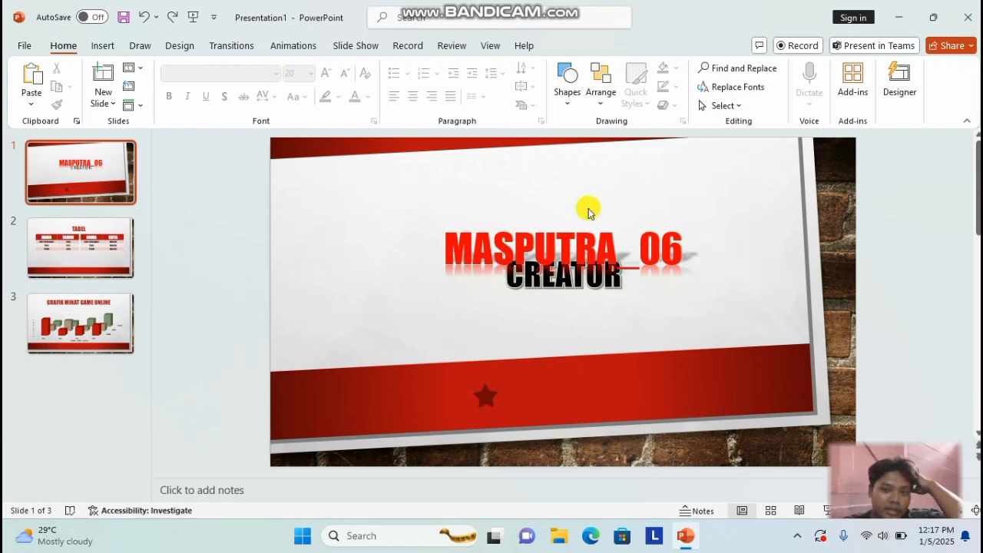
Look through the TABEL and GRAFIK MINAT GAME ONLINE slides of the PowerPoint presentation
scroll(629, 274, down, 1)
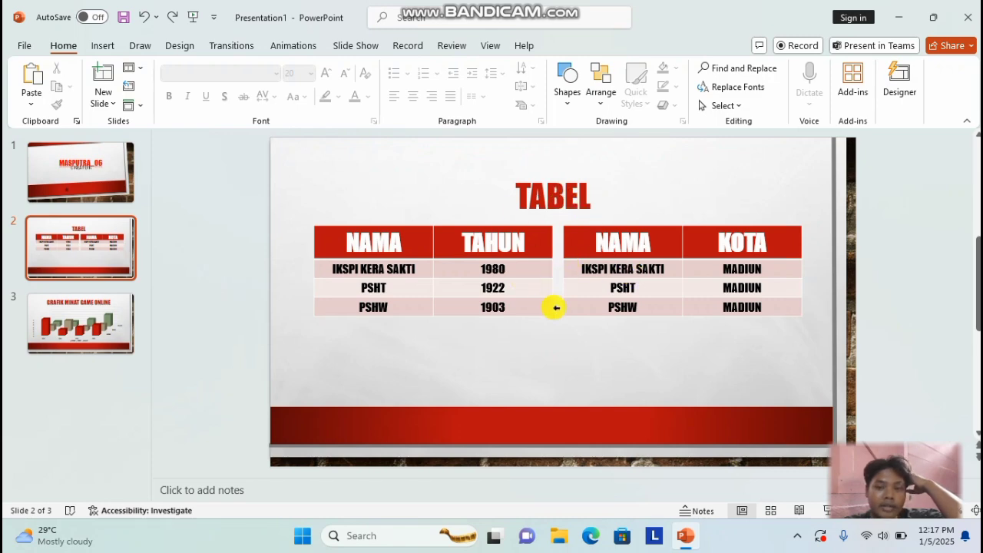
scroll(557, 324, down, 1)
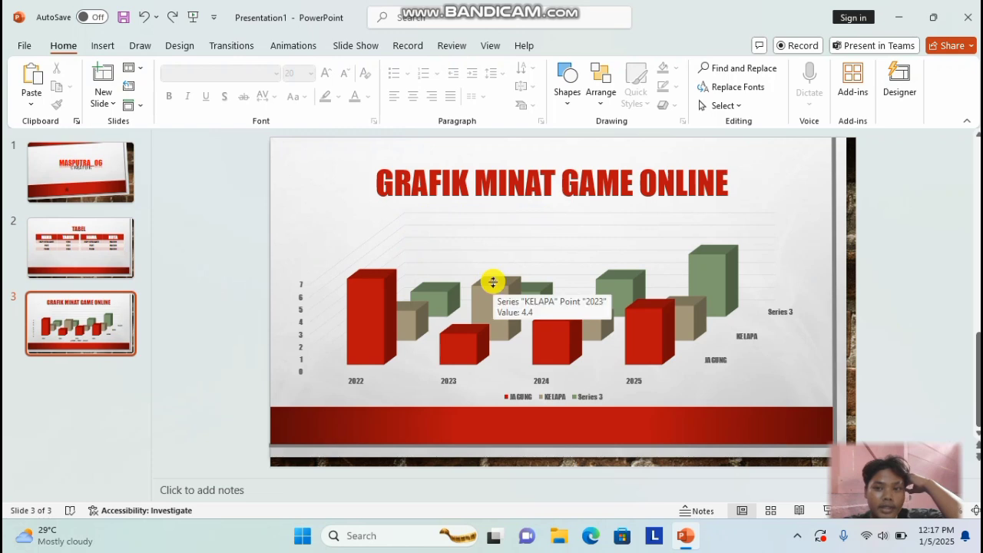
scroll(493, 284, up, 1)
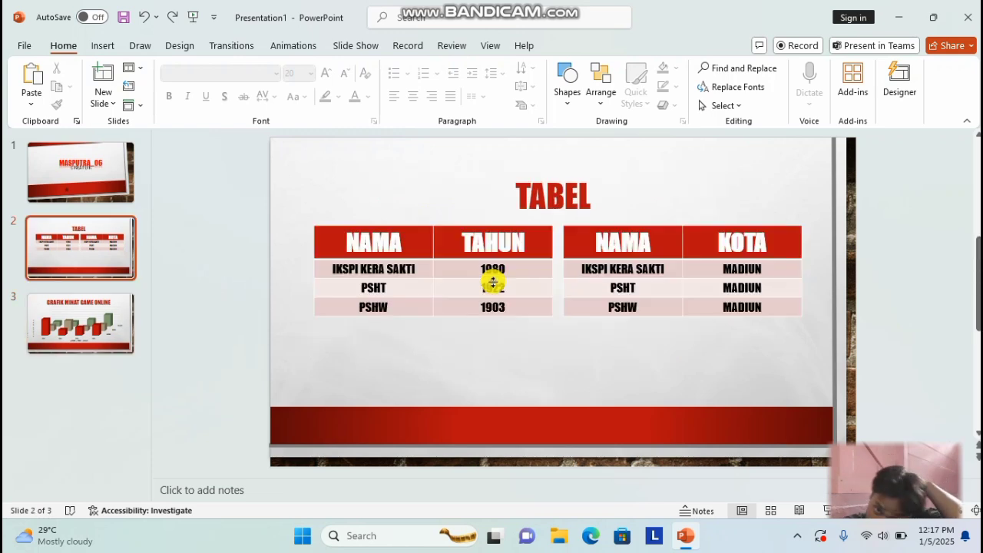